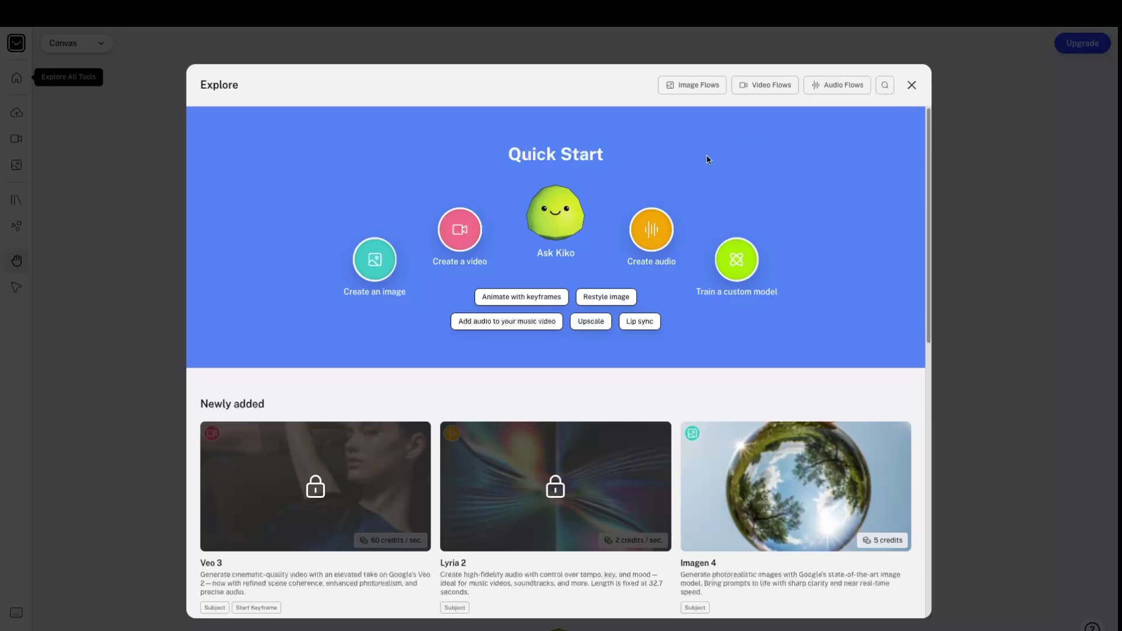
left_click(462, 229)
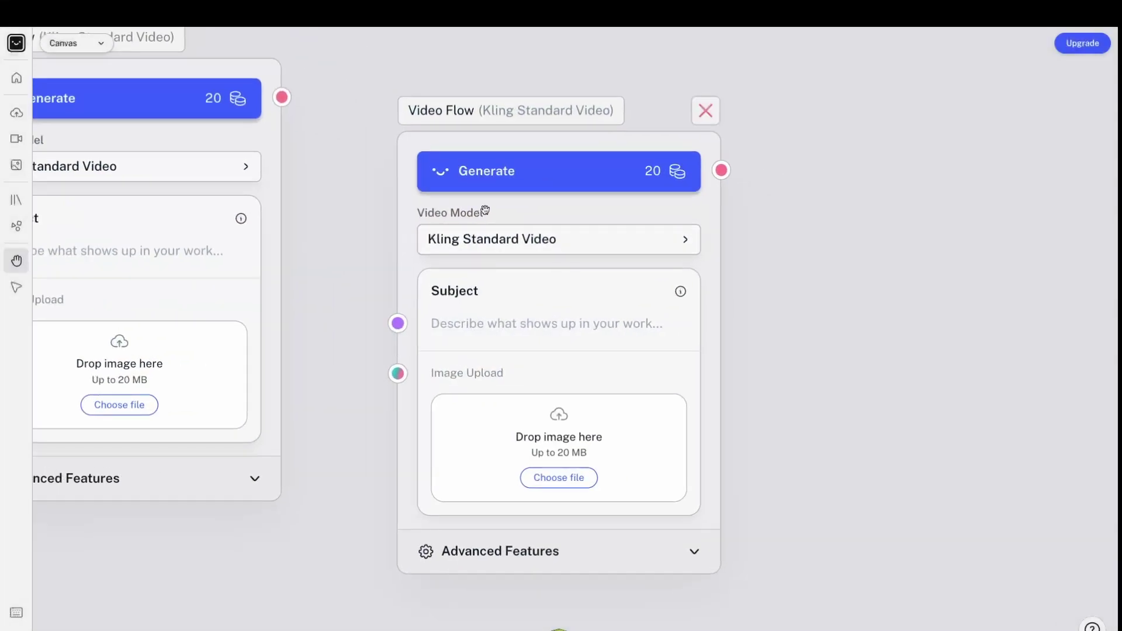
left_click(704, 111)
left_click(16, 43)
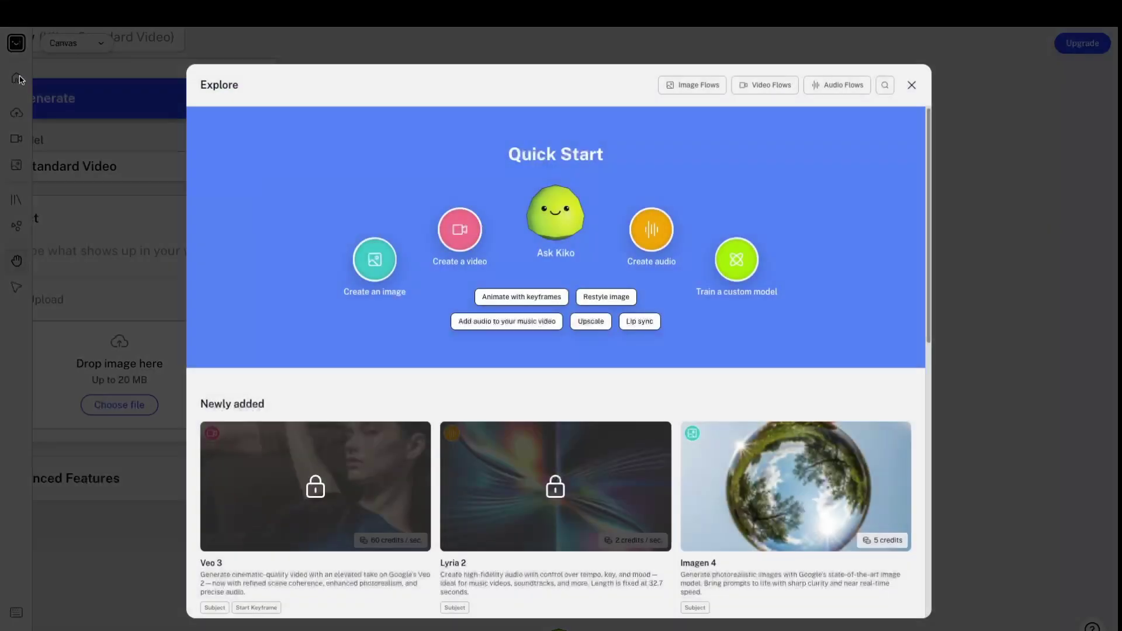
left_click(904, 89)
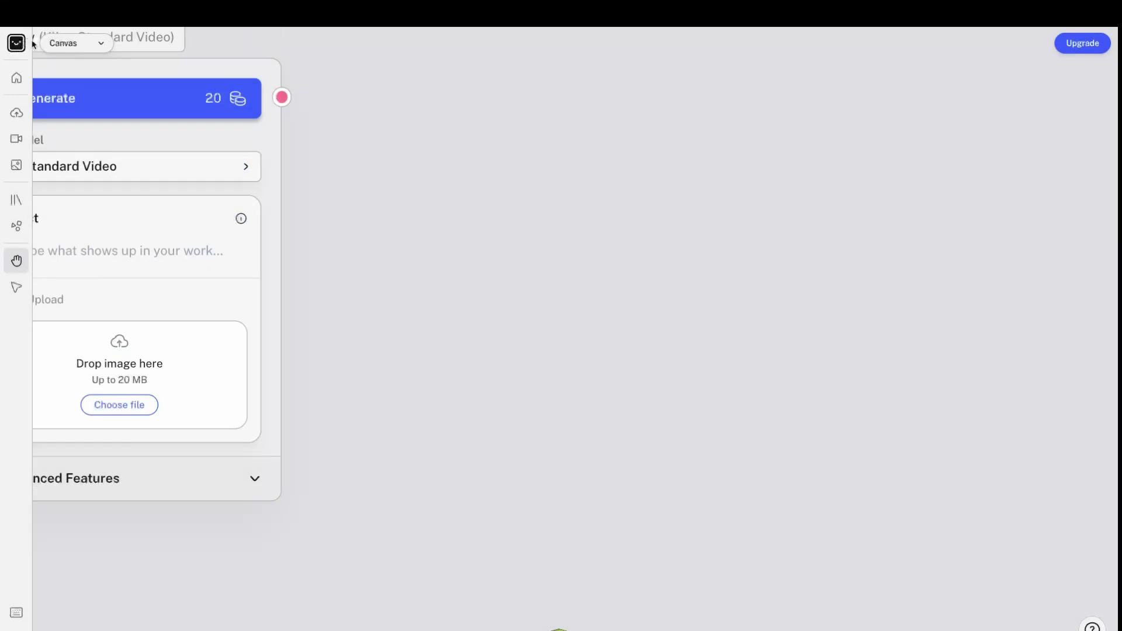
Remove the leftover video flow from the canvas and create a fresh video flow
key("Escape")
left_click(266, 37)
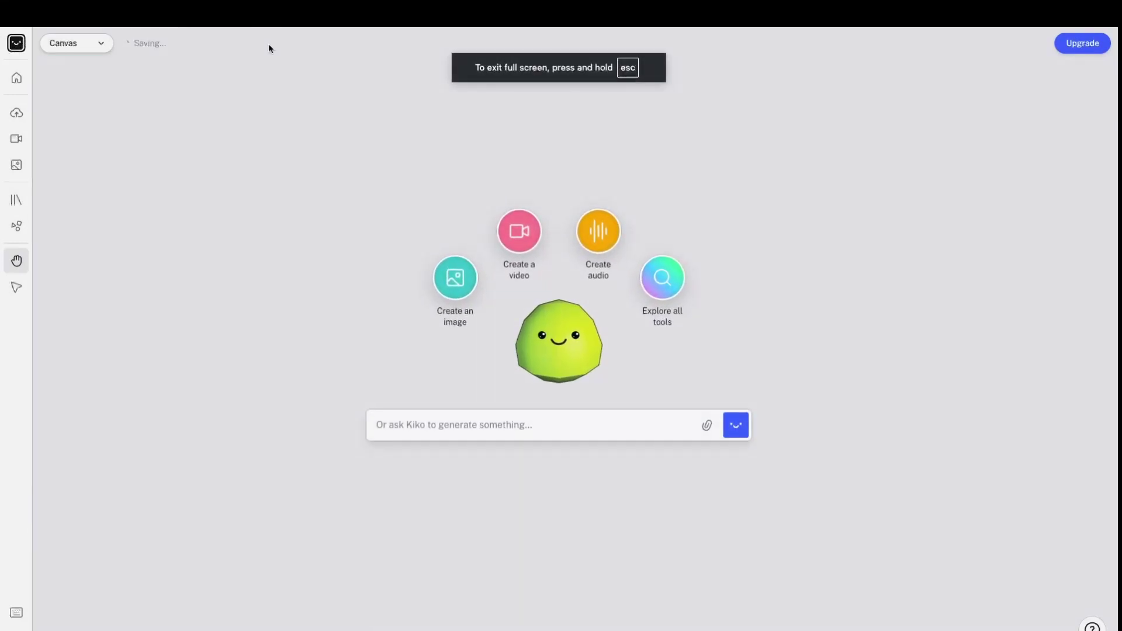
left_click(519, 276)
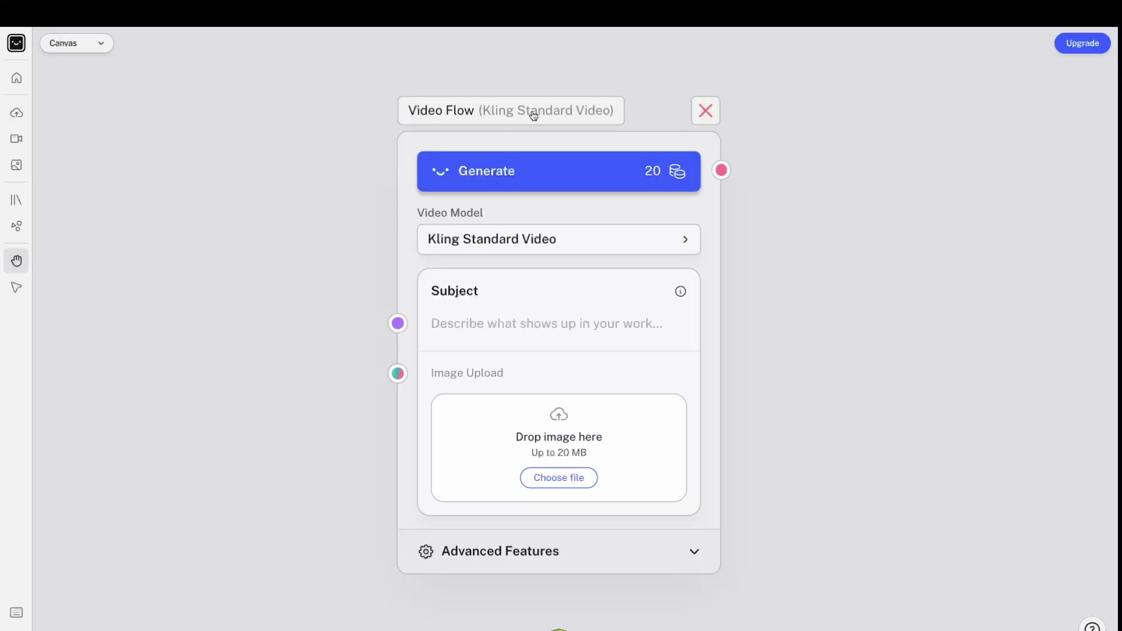
Paste the multi-scene script for a 90-second animated video narrated by a talking Chihuahua as the flow's subject
left_click(519, 249)
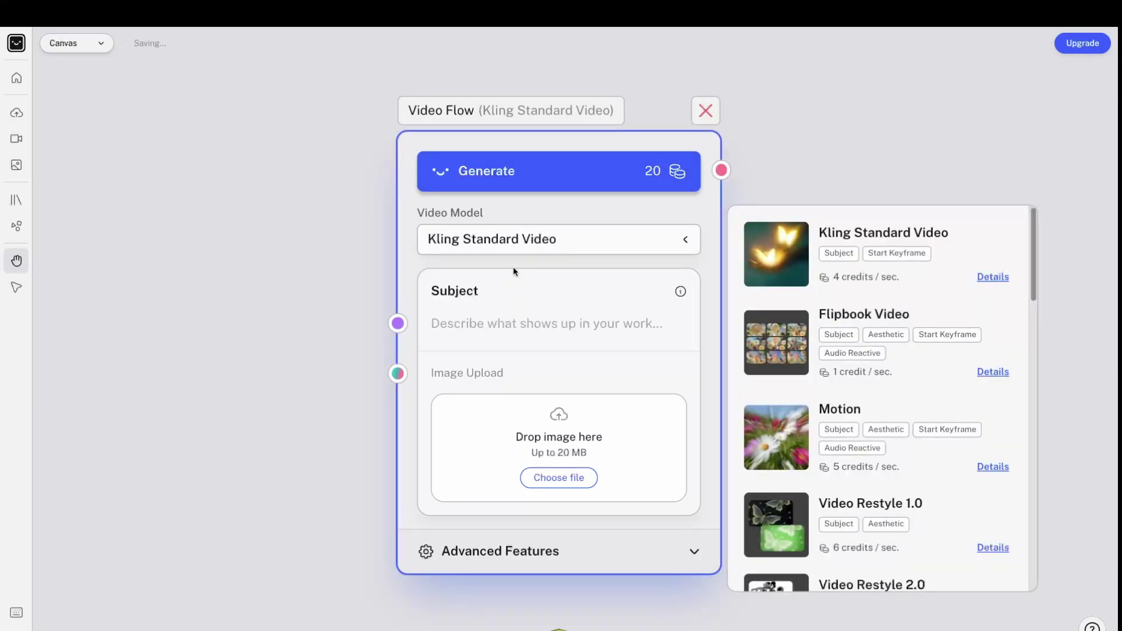
left_click(494, 317)
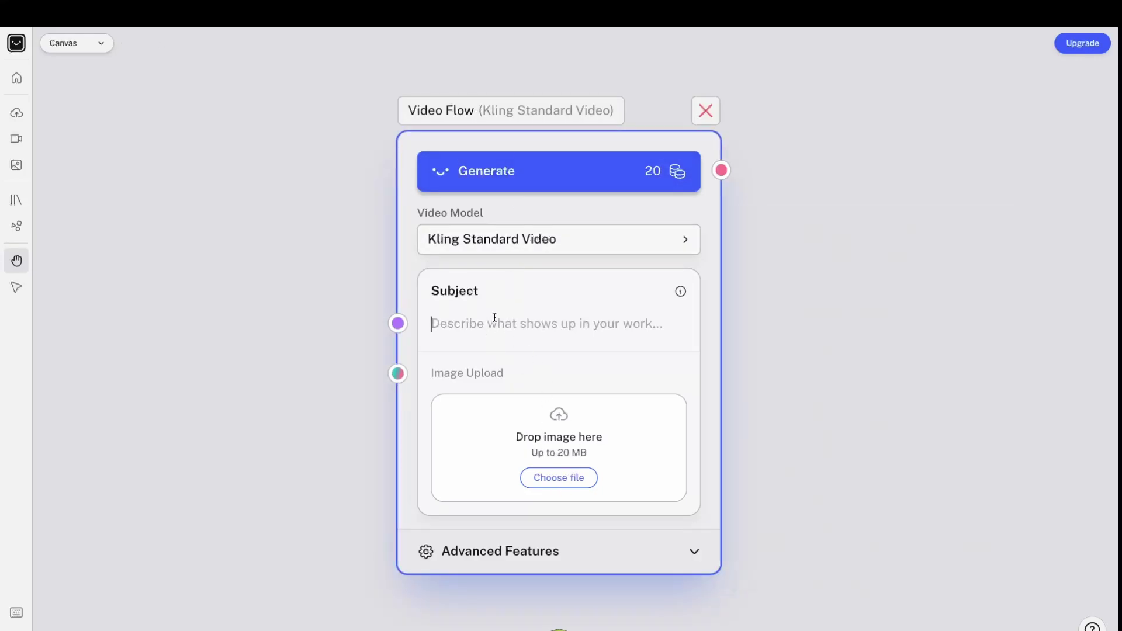
key("ctrl+v")
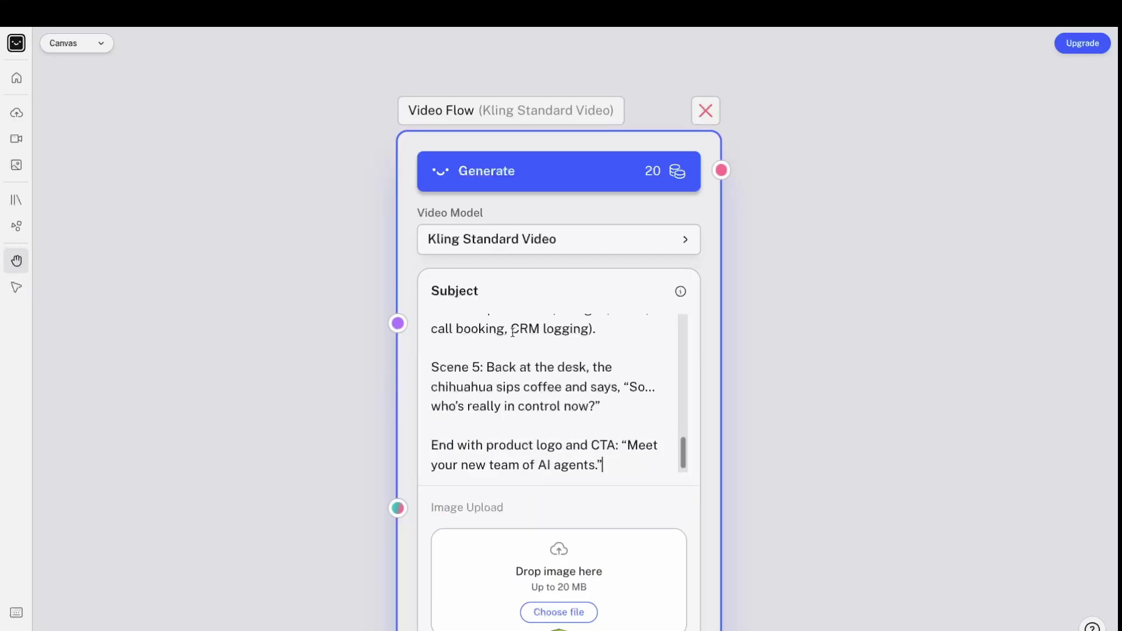
scroll(513, 332, "up", 10)
scroll(513, 332, "down", 10)
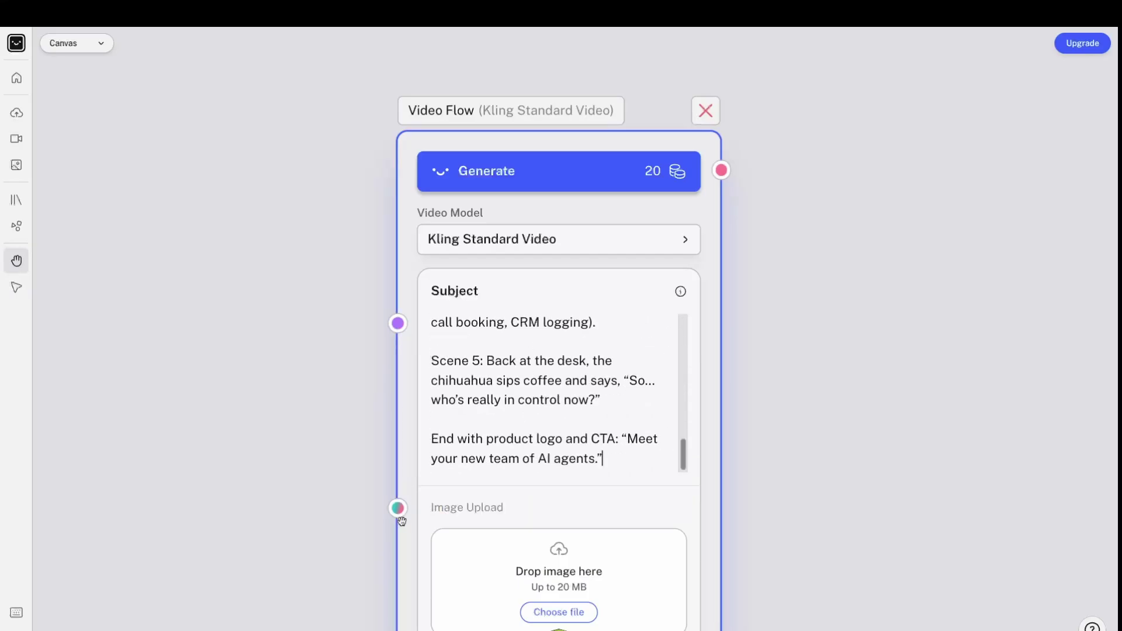
scroll(762, 485, "down", 2)
Expand the flow's advanced features, set the length to 0:10 and select Kling Standard 1.6 as the model version
left_click_drag(759, 489, 723, 381)
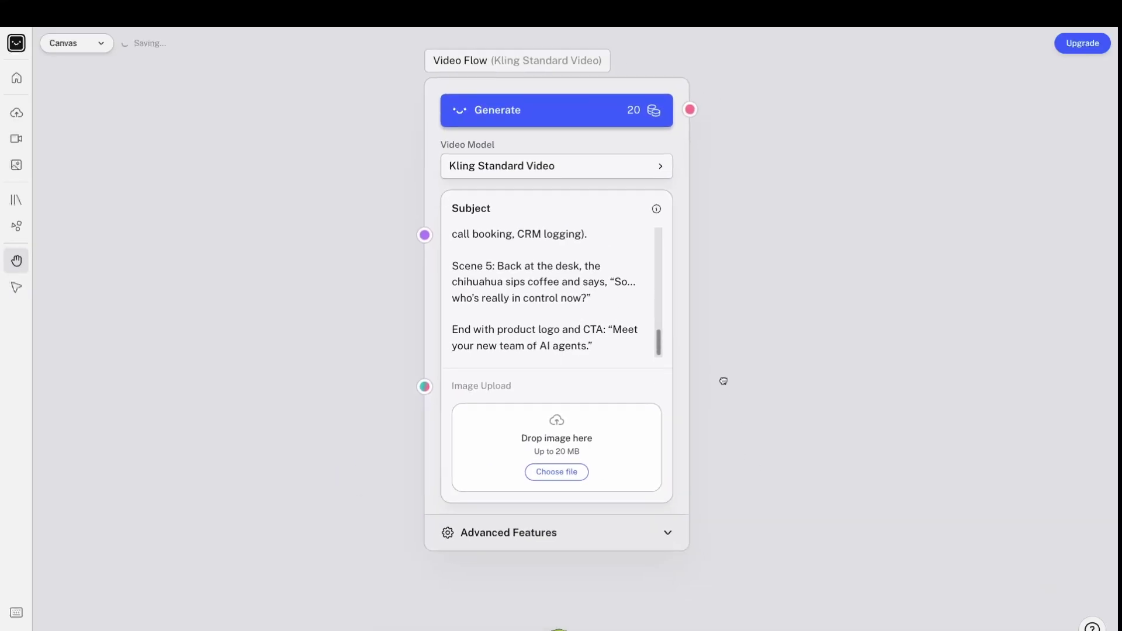
left_click(639, 579)
left_click_drag(726, 511, 724, 338)
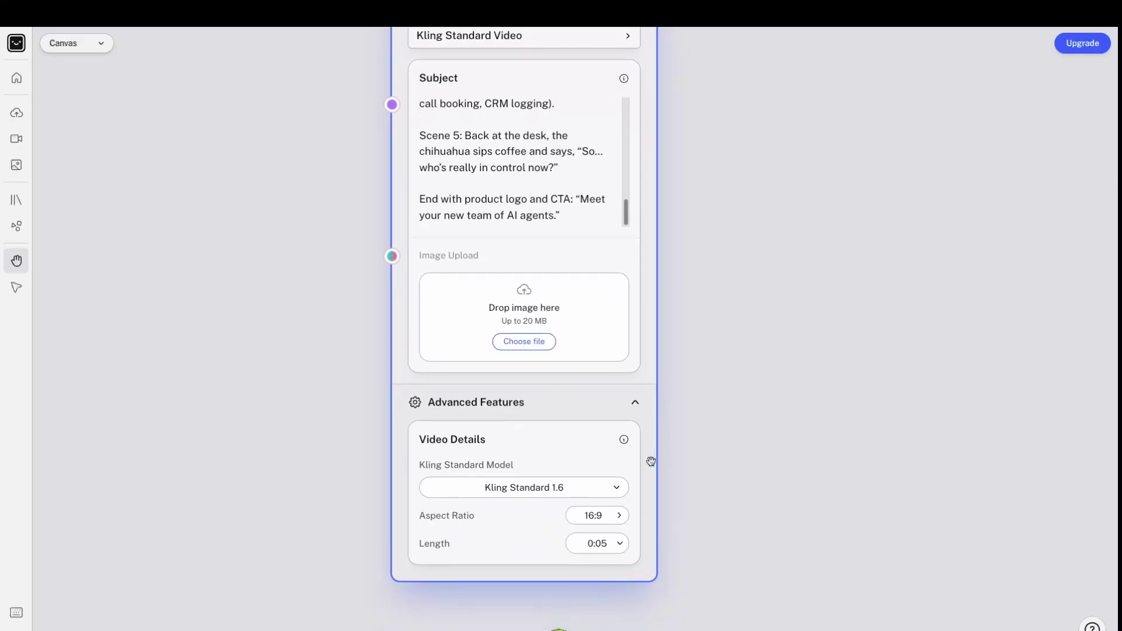
left_click(621, 541)
left_click(601, 588)
mouse_move(697, 537)
left_mouse_down()
mouse_move(701, 508)
mouse_move(703, 552)
left_mouse_up()
mouse_move(629, 457)
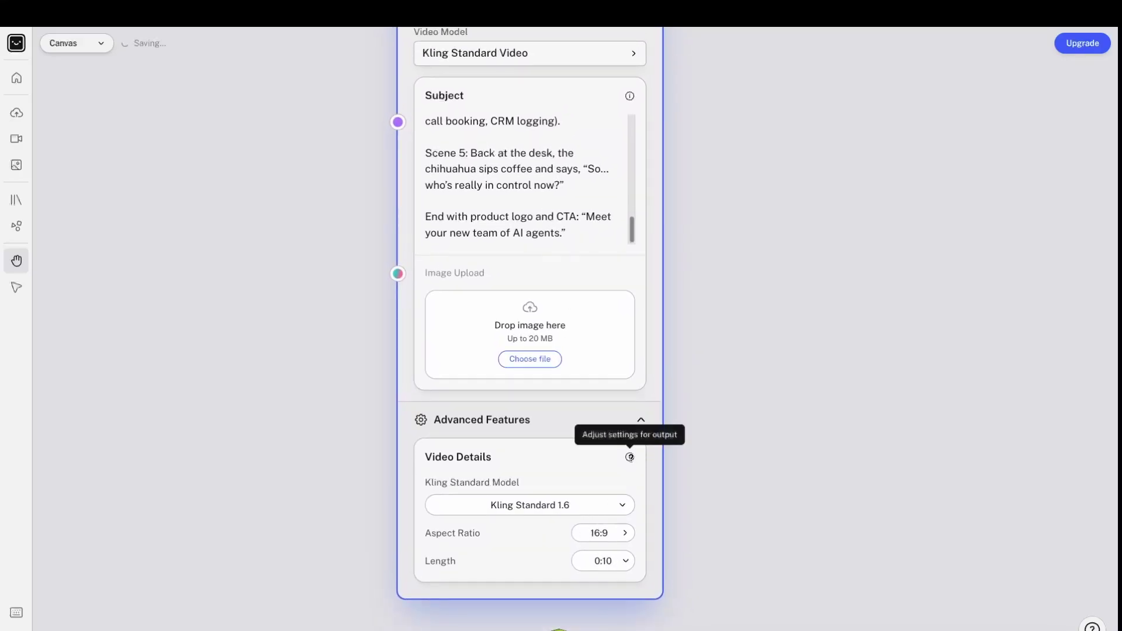
left_click(593, 503)
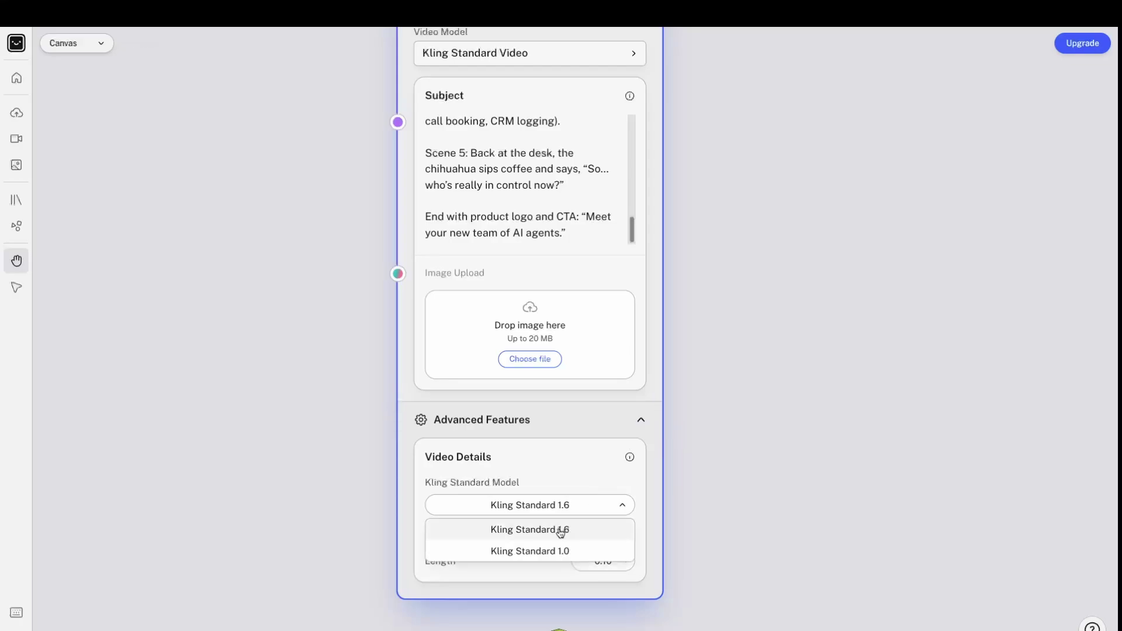
left_click(604, 531)
Review the video flow from the start of the subject prompt down to the video details
scroll(683, 497, "up", 5)
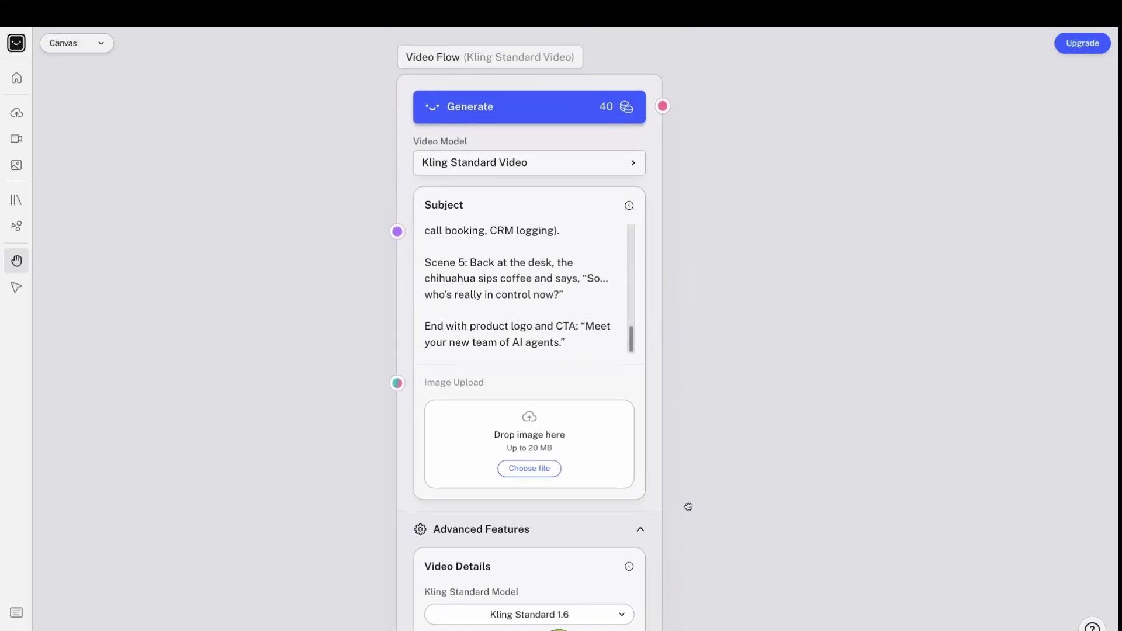
scroll(482, 383, "up", 2)
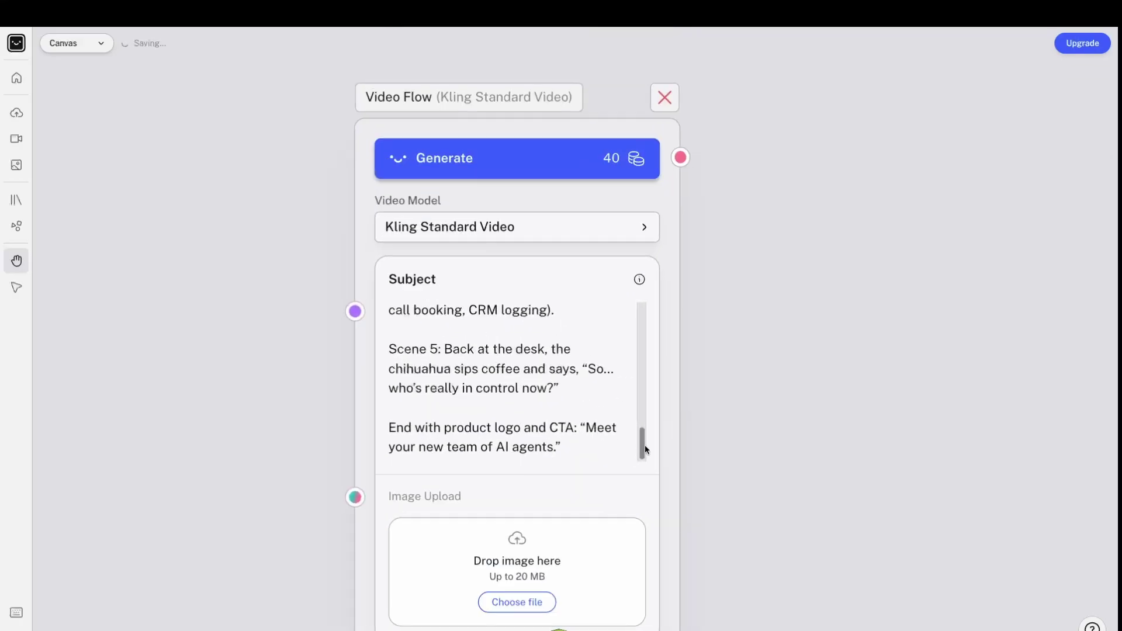
left_click_drag(646, 448, 641, 327)
left_click(726, 376)
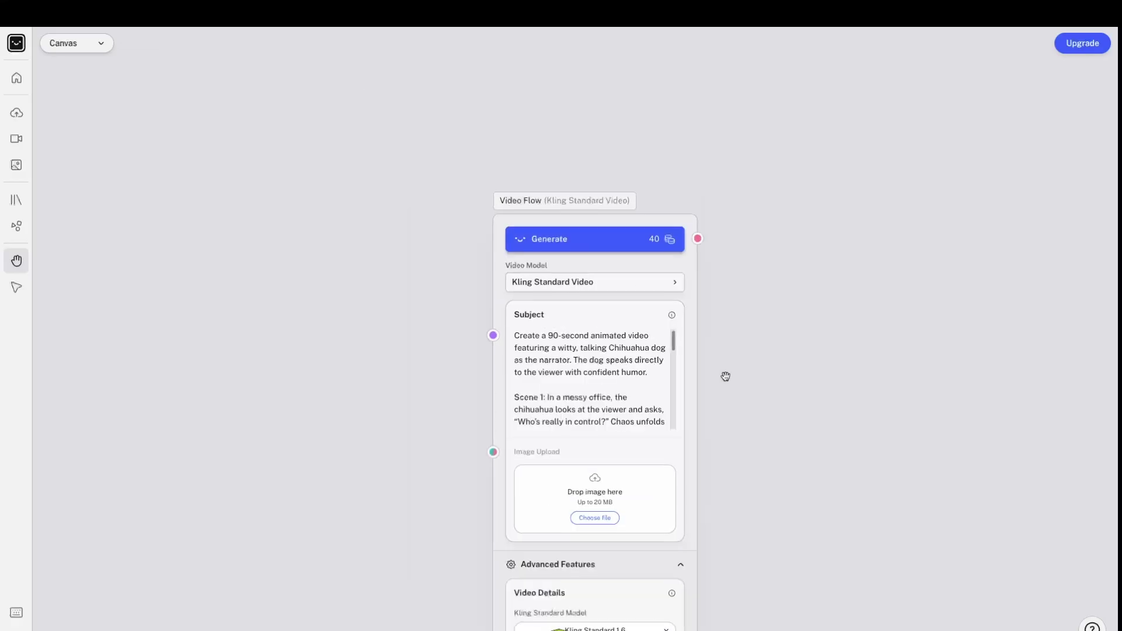
left_click_drag(706, 442, 676, 386)
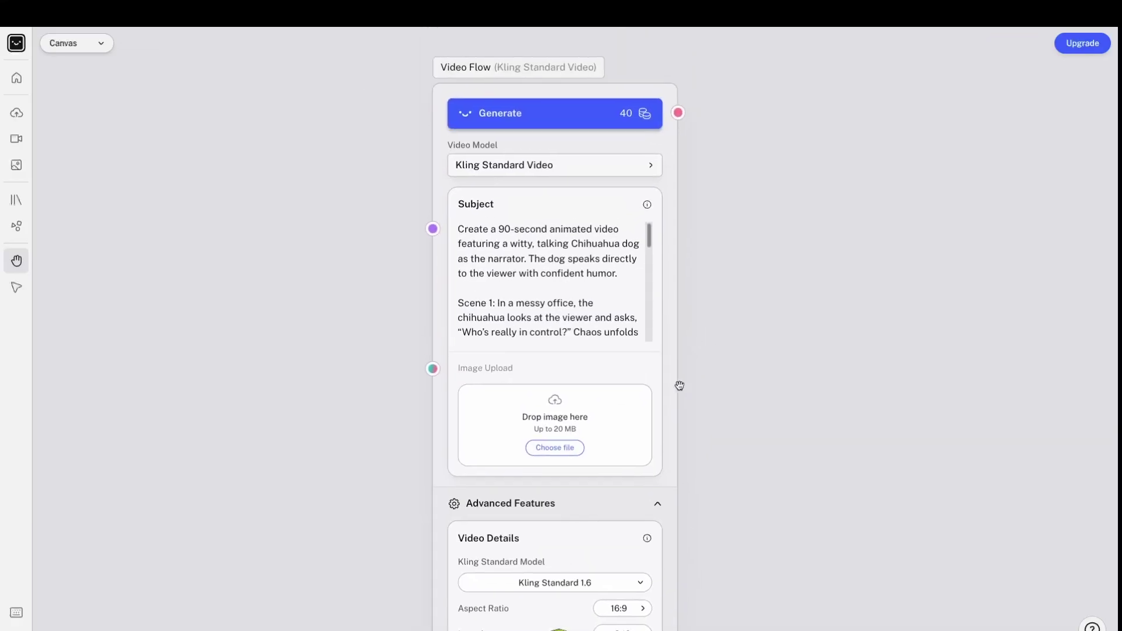
scroll(575, 419, "down", 5)
scroll(576, 419, "up", 3)
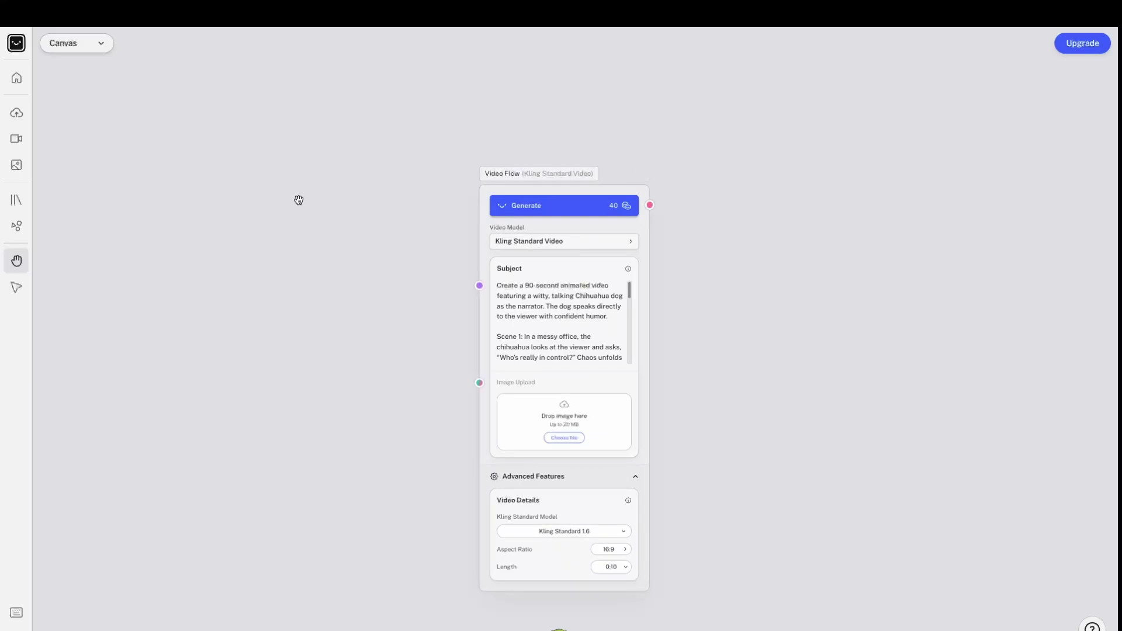
Exit full-screen mode and open the assistant's options for creating new content
key("Escape")
key("Escape")
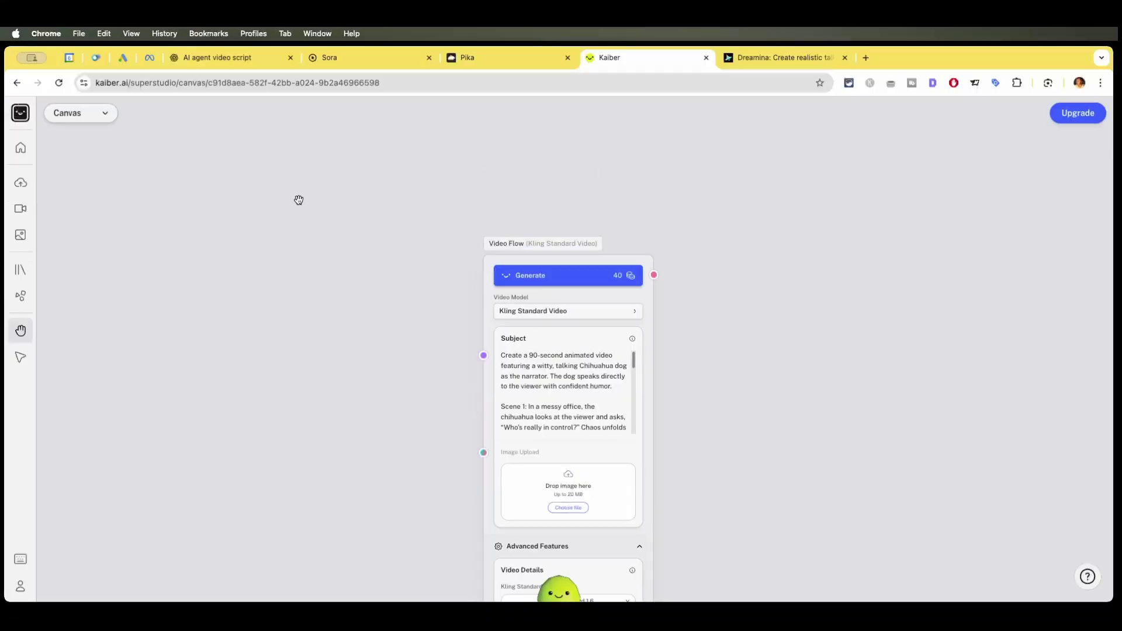
scroll(346, 263, "down", 3)
mouse_move(563, 587)
left_click(559, 529)
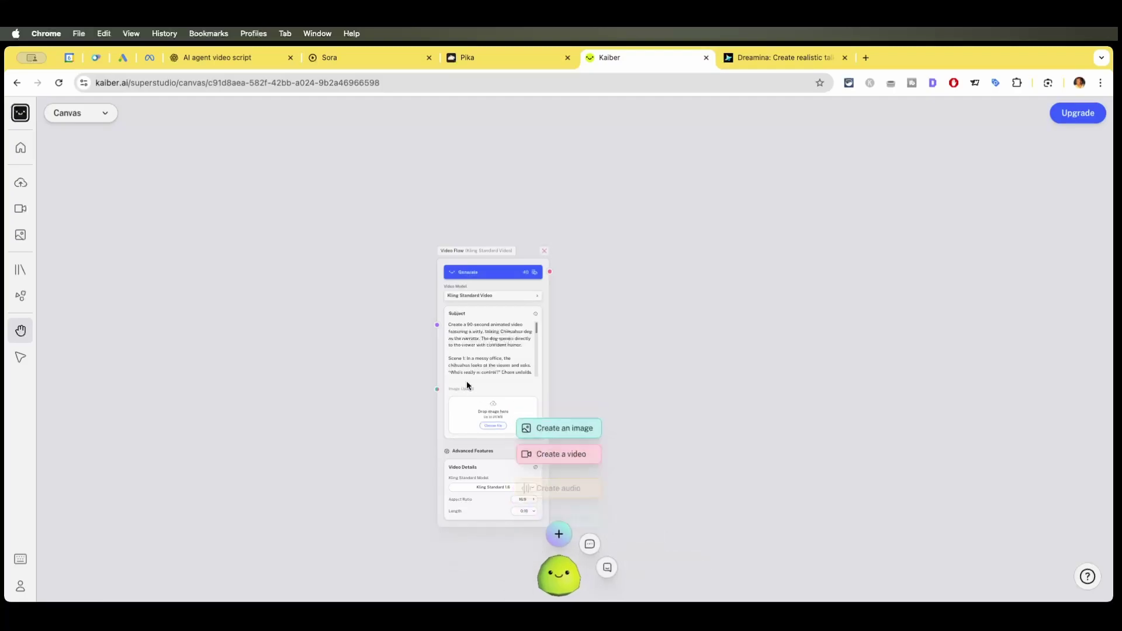
Try to generate the video from the flow and dismiss the trial offer
left_click(502, 273)
left_click_drag(578, 306, 583, 283)
scroll(583, 283, "up", 5)
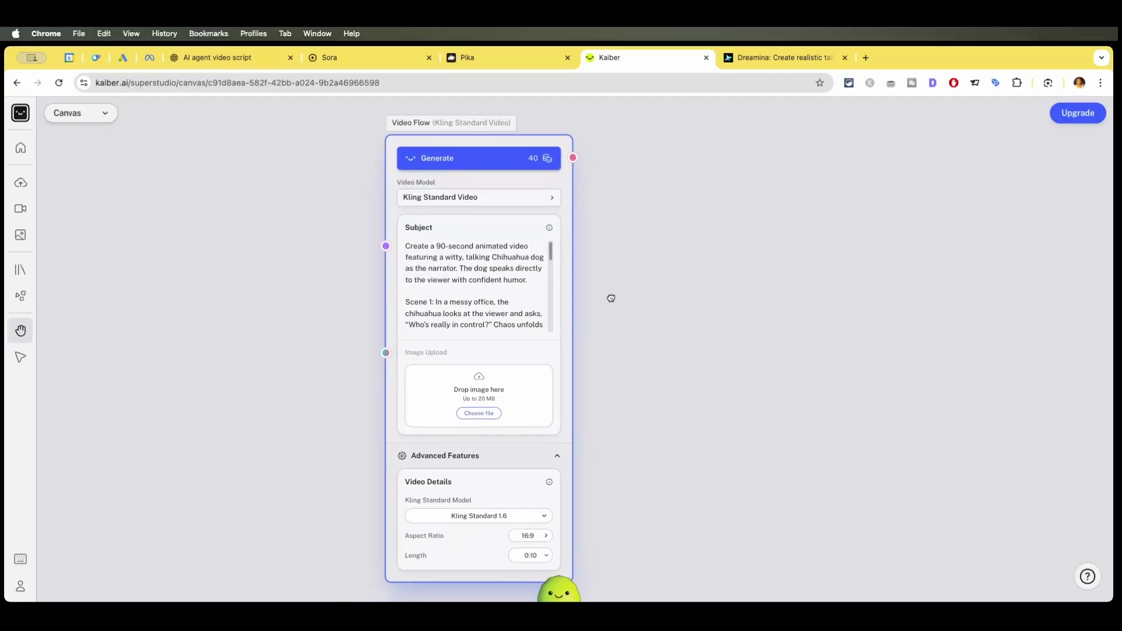
left_click(421, 162)
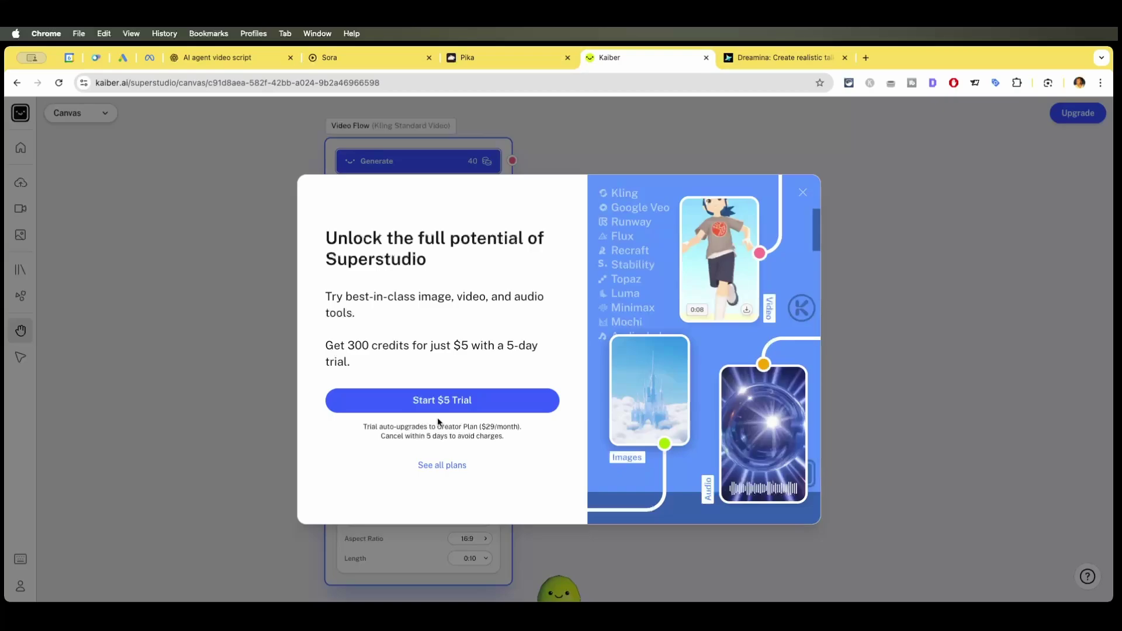
left_click(803, 192)
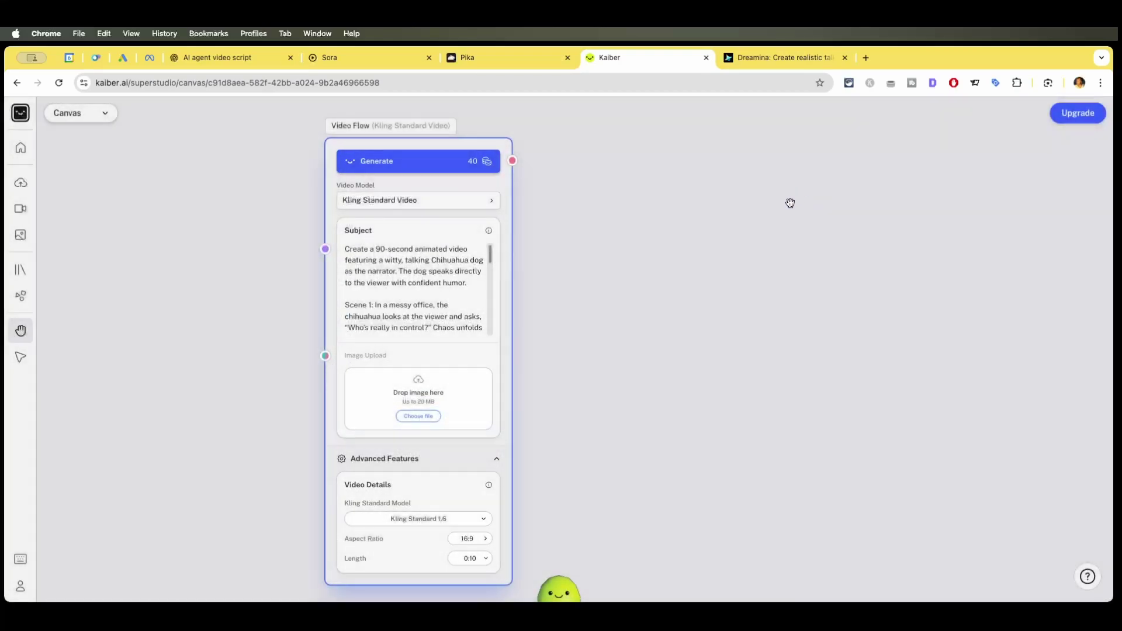
Try generating again, examine what the free Flex plan includes among all plans, and close the plan comparison
left_click(408, 168)
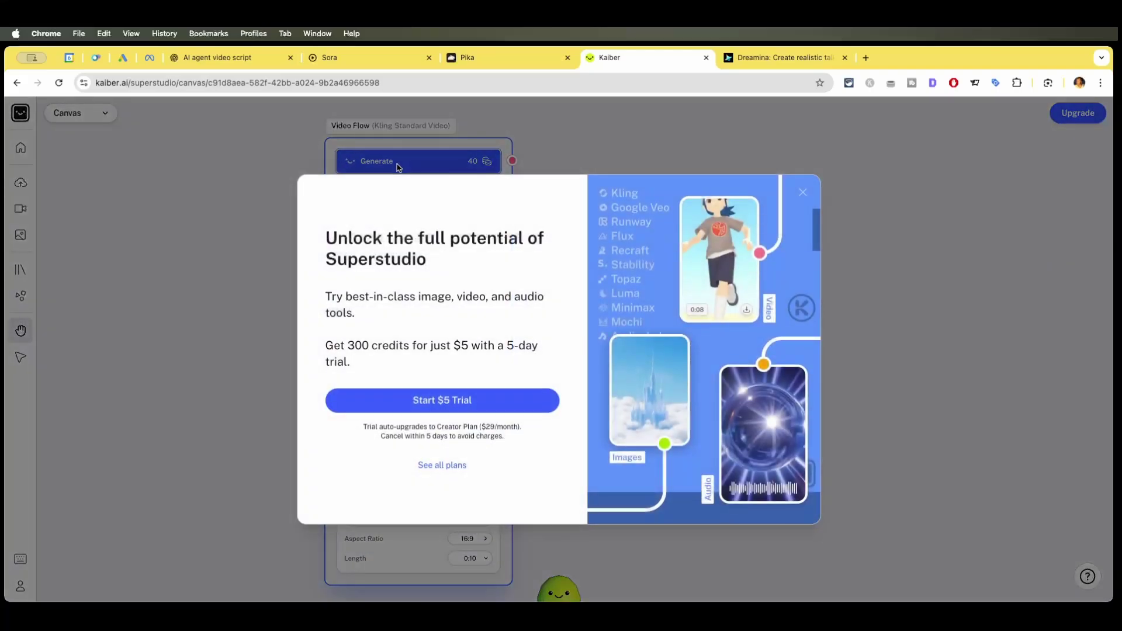
left_click(443, 465)
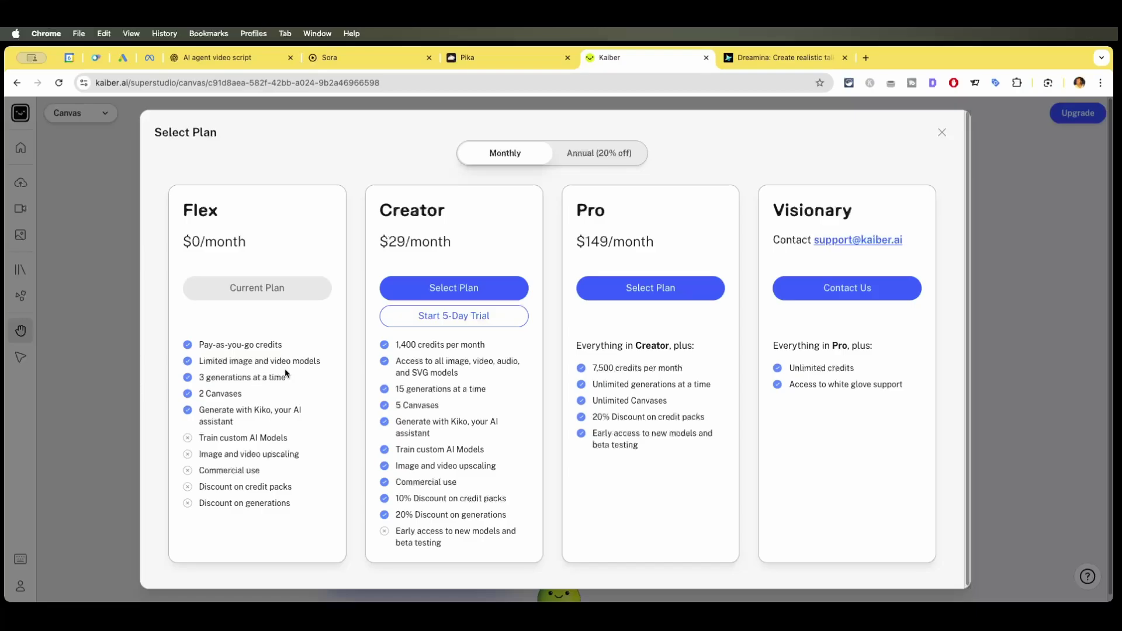
triple_click(322, 365)
left_click(327, 366)
left_click(941, 132)
Switch the model version to Kling Standard 1.0 and try to generate the video with it
left_click(433, 520)
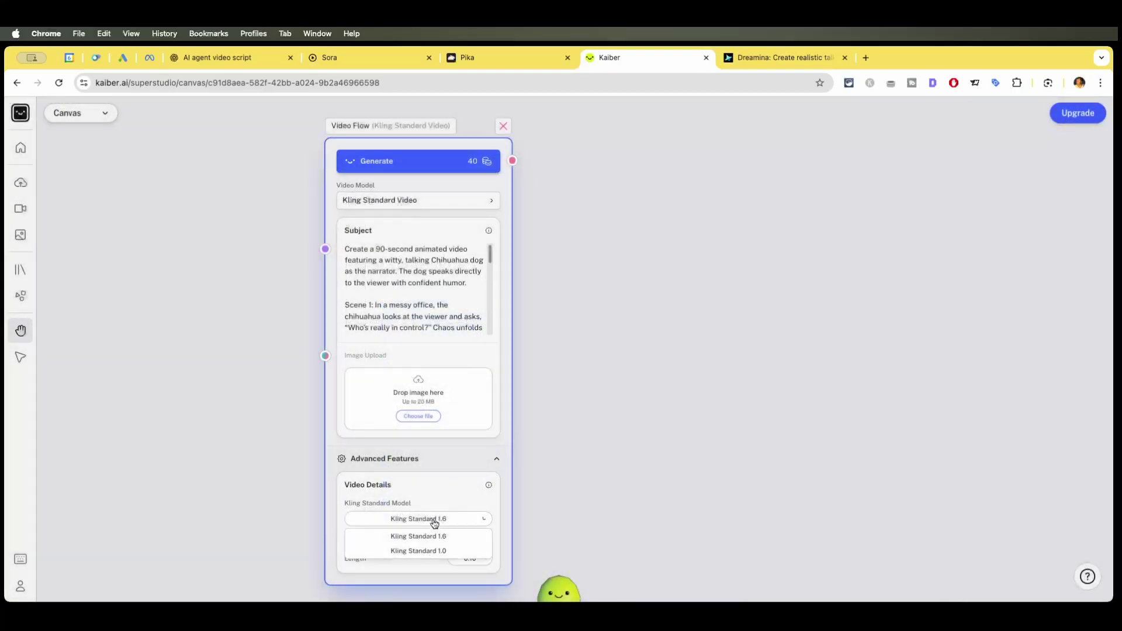
left_click(420, 551)
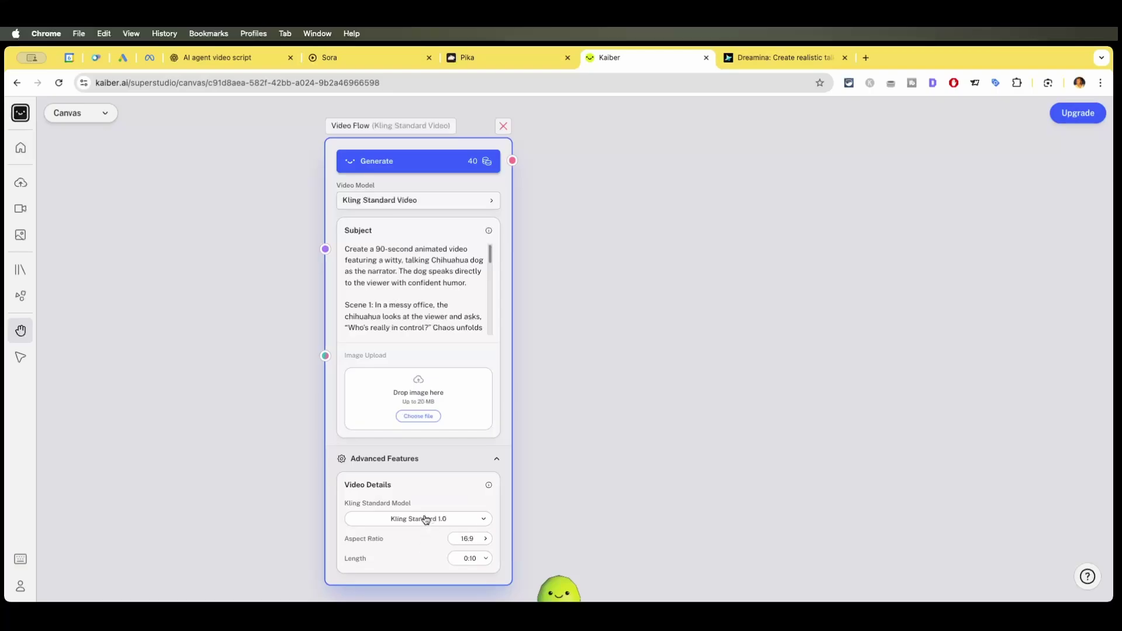
left_click(426, 162)
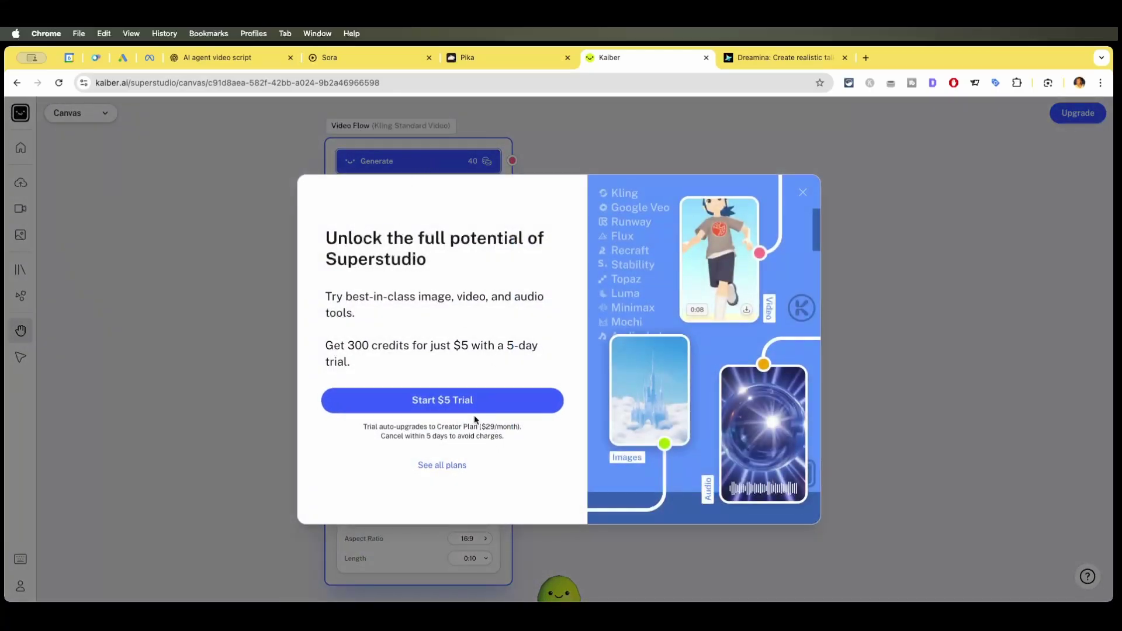
left_click(802, 194)
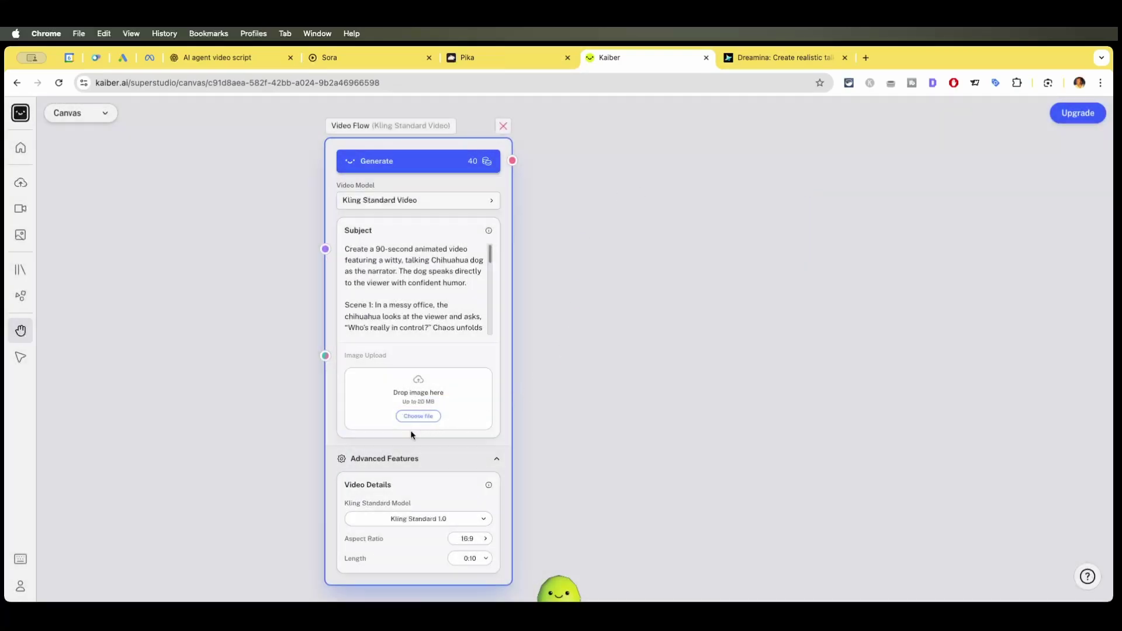
Set the video's length to 0:05 in the video details
left_click(420, 520)
left_click(469, 516)
left_click(483, 559)
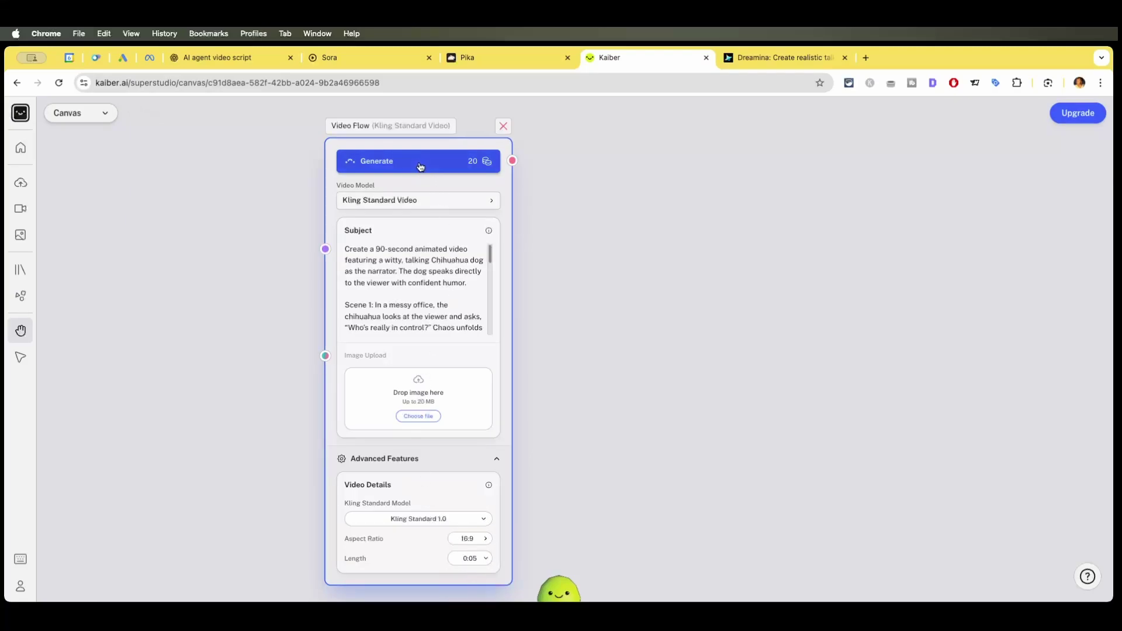
Switch the video's length to 0:10 and back to 0:05 to compare the credit cost
left_click(479, 561)
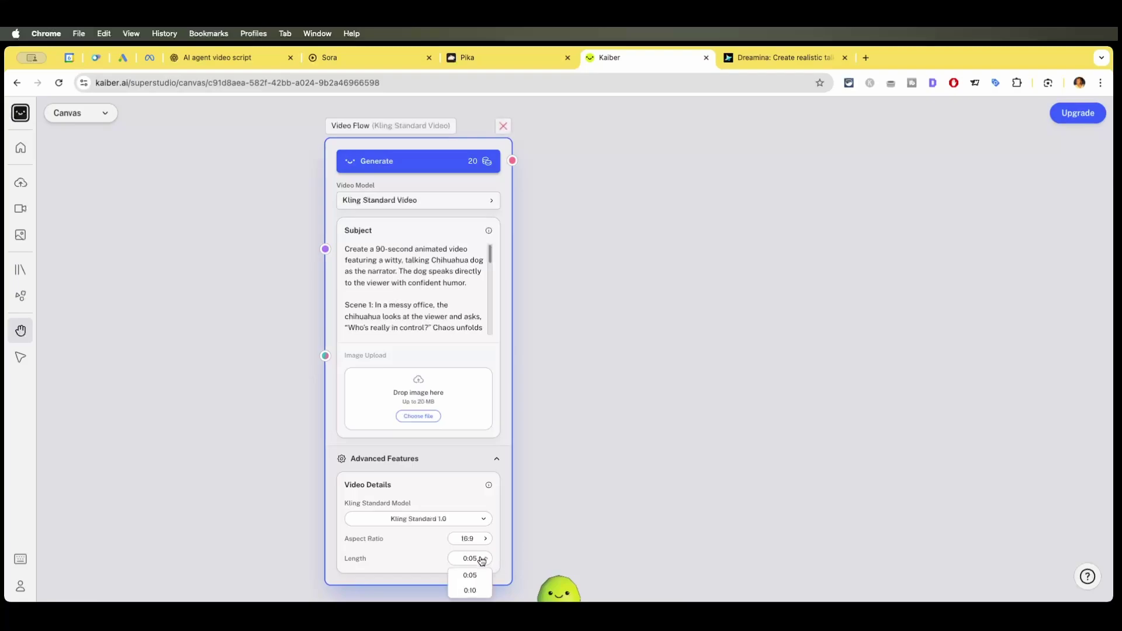
left_click(469, 588)
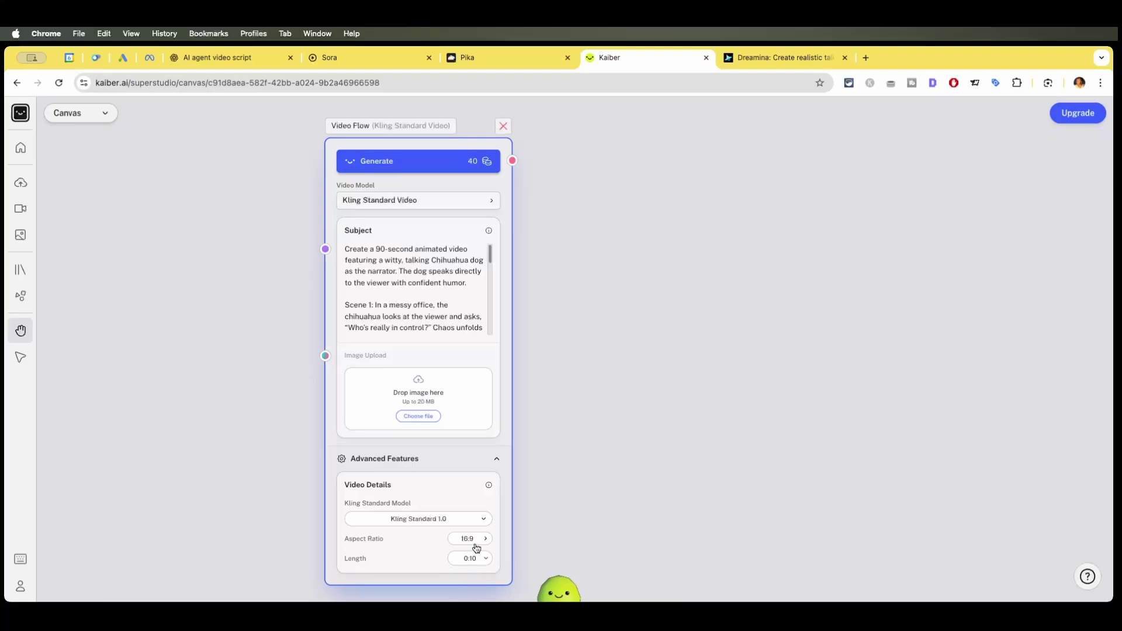
left_click(479, 556)
left_click(469, 574)
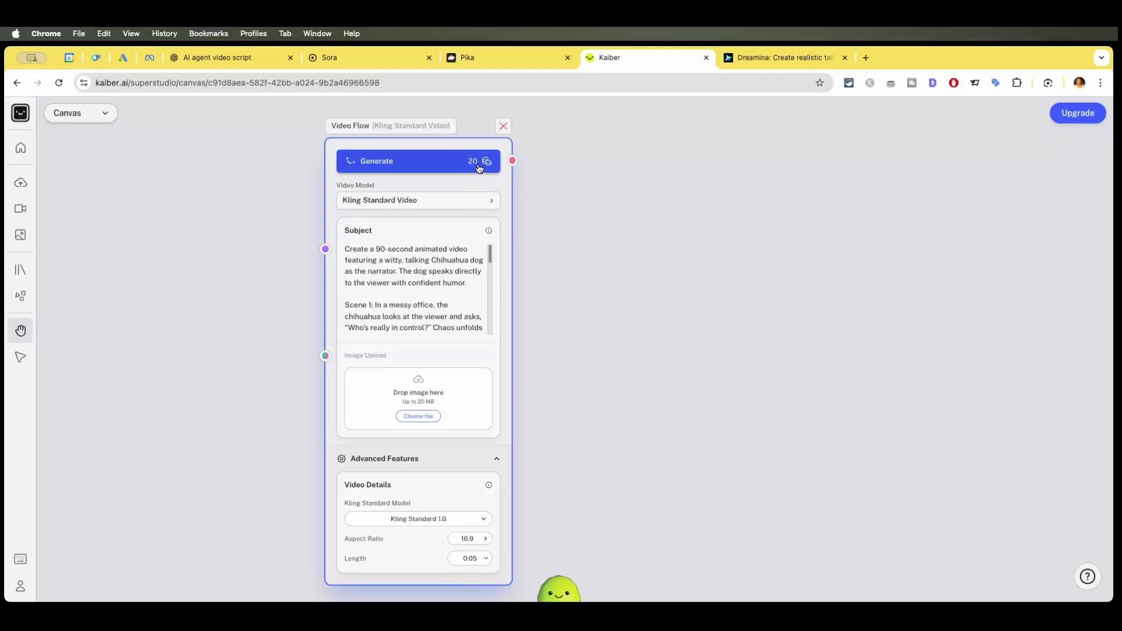
Browse the available video models and compare their credit costs per second and locked status
left_click(421, 200)
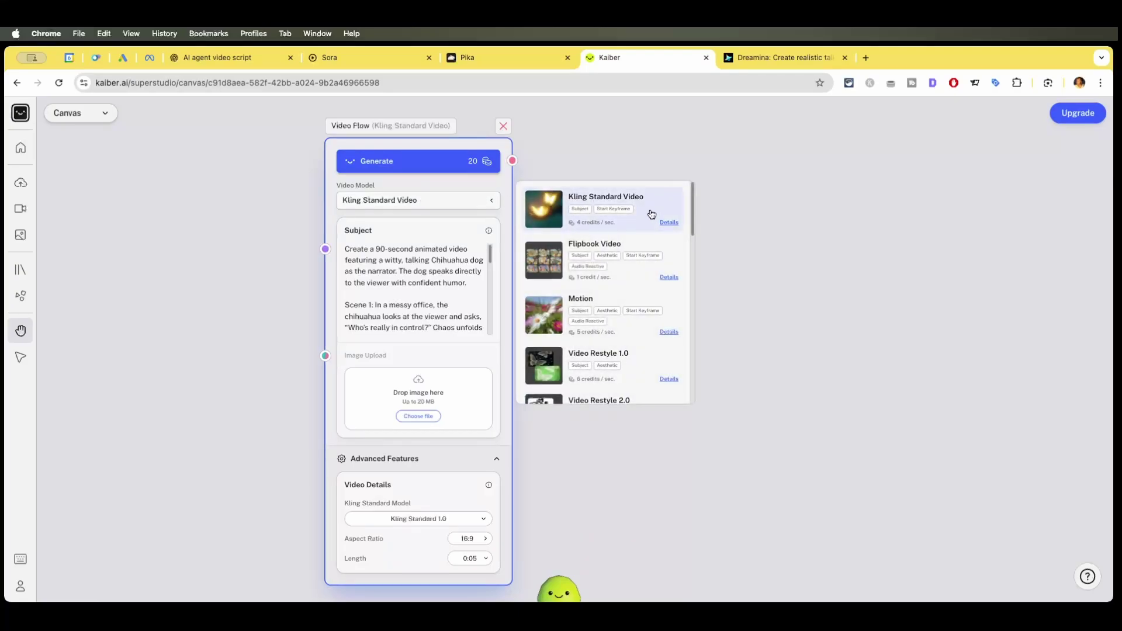
scroll(655, 288, "down", 2)
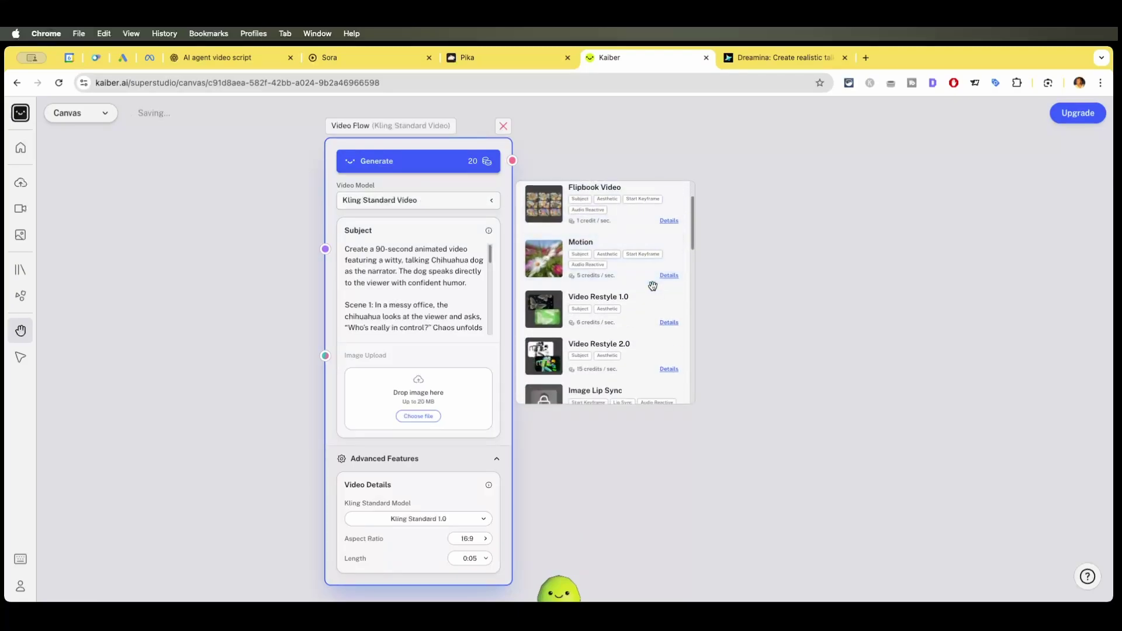
scroll(653, 286, "down", 2)
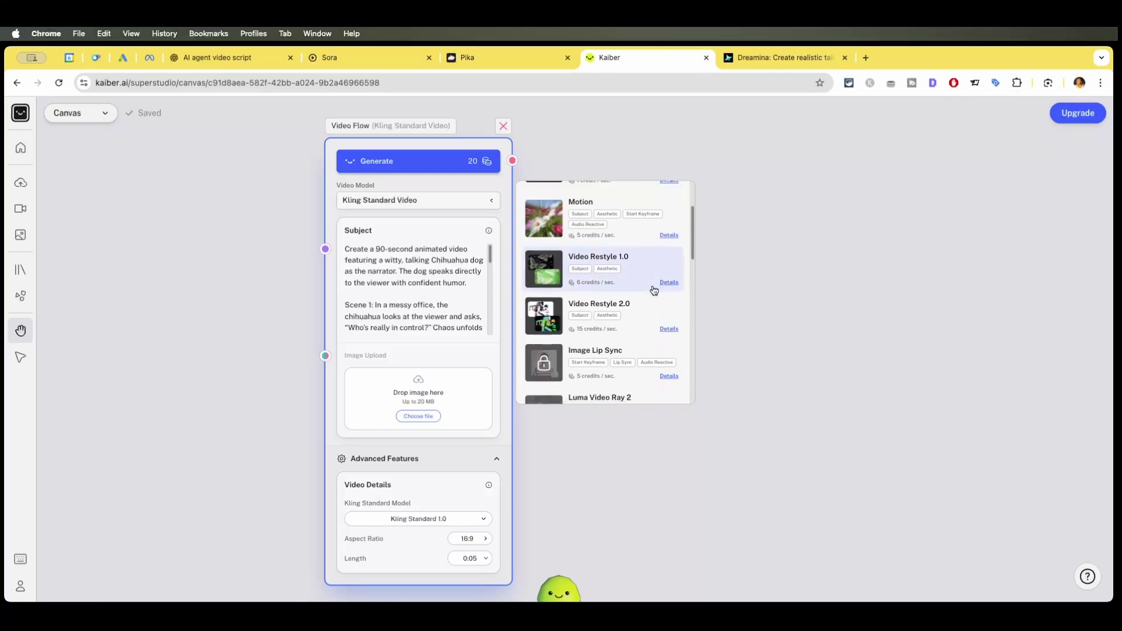
scroll(653, 291, "down", 8)
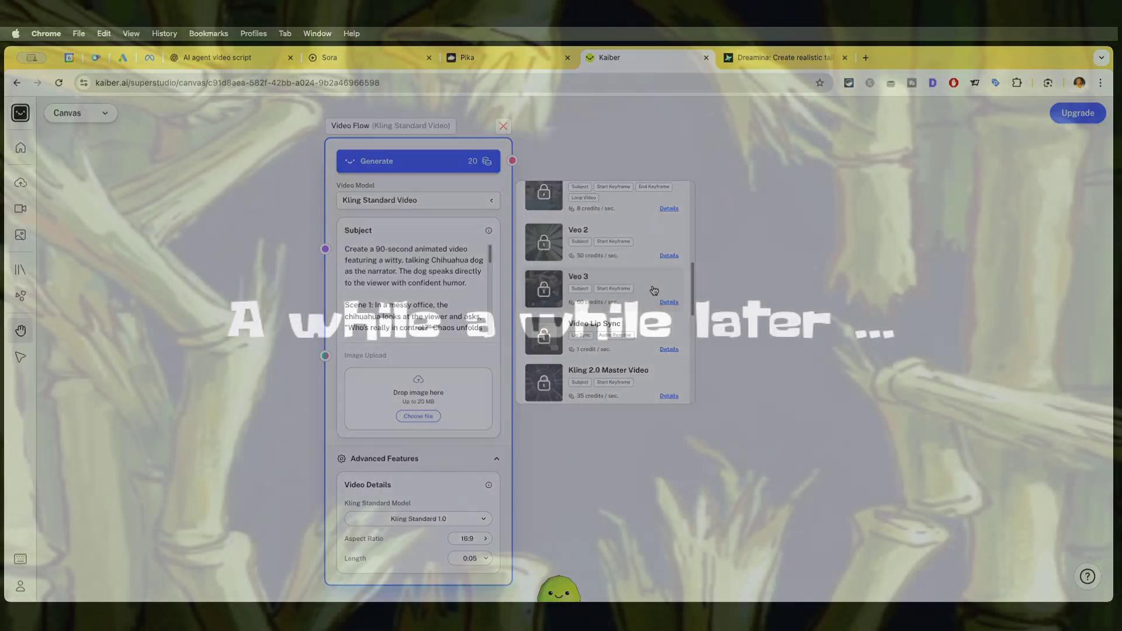
scroll(654, 290, "down", 2)
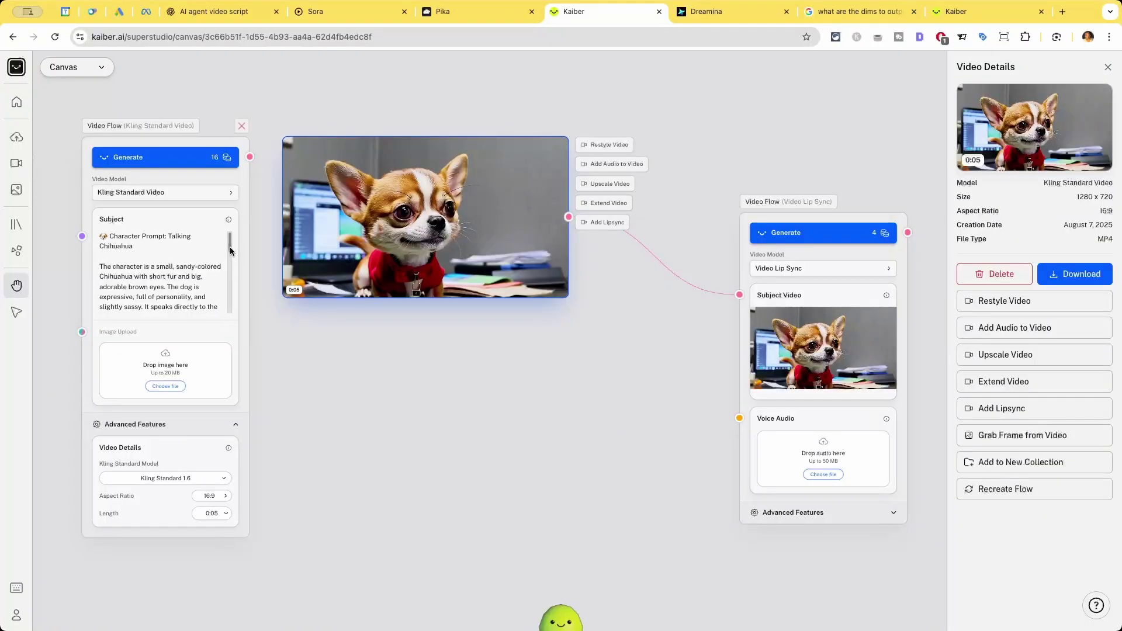
Read through the talking Chihuahua character prompt in the Kling Standard flow's subject and compare it with the generated video
scroll(229, 269, "down", 5)
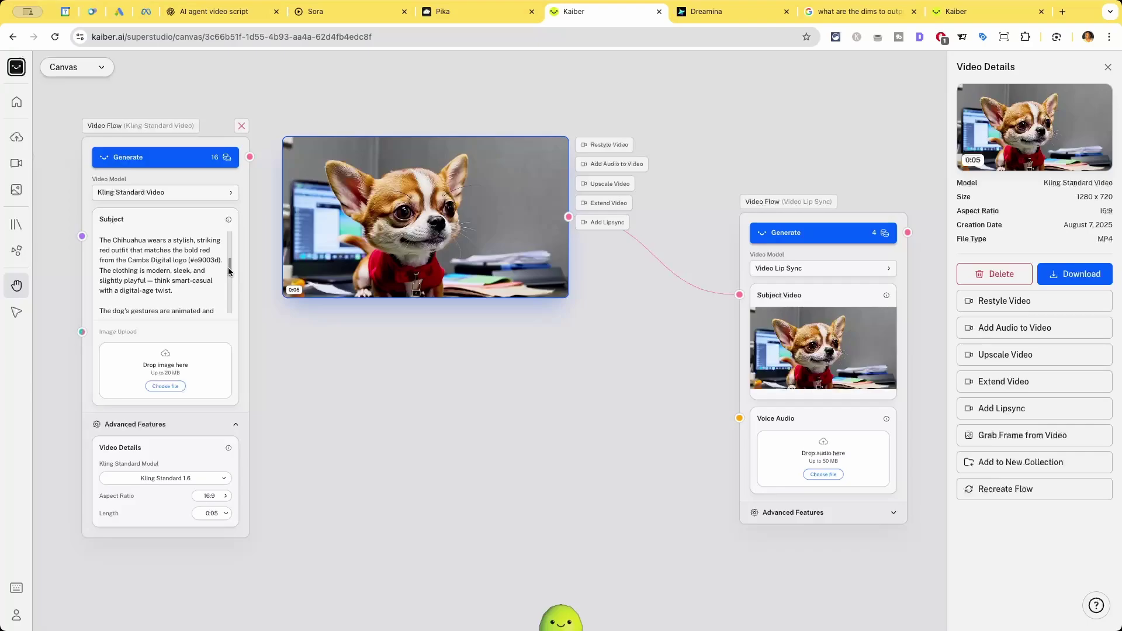
left_click_drag(229, 270, 230, 237)
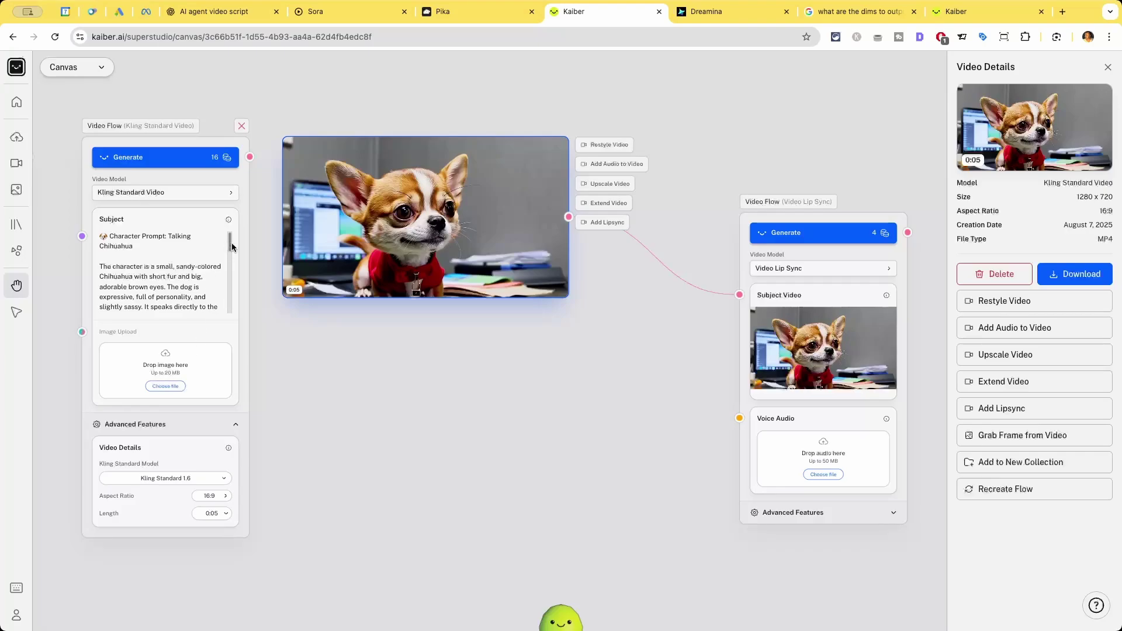
left_click_drag(231, 246, 232, 255)
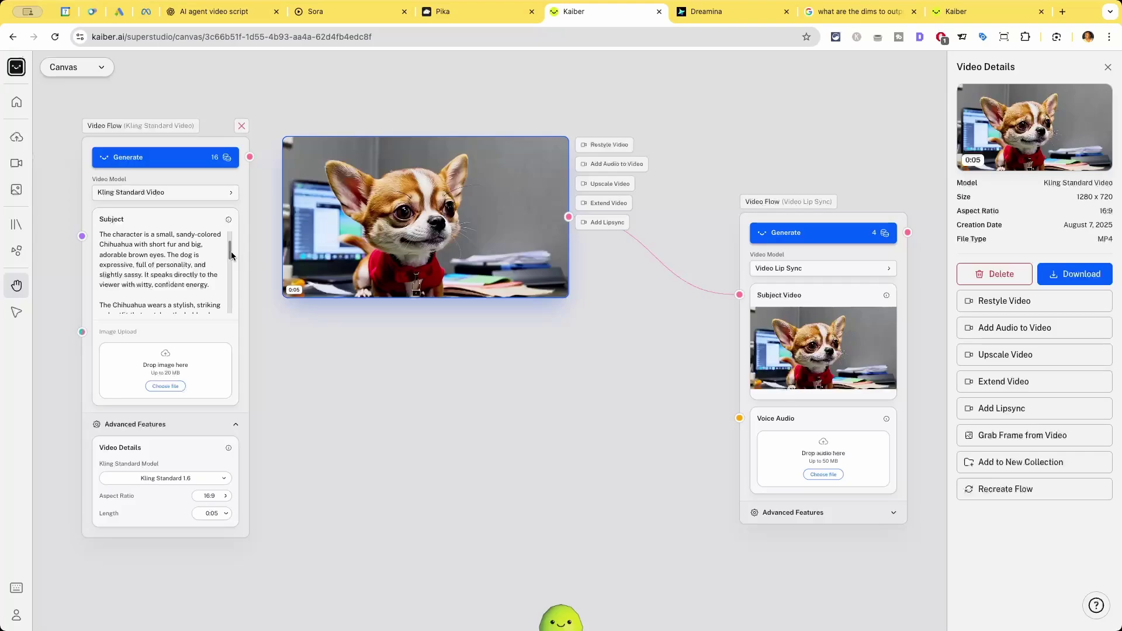
left_click_drag(231, 255, 231, 257)
mouse_move(375, 224)
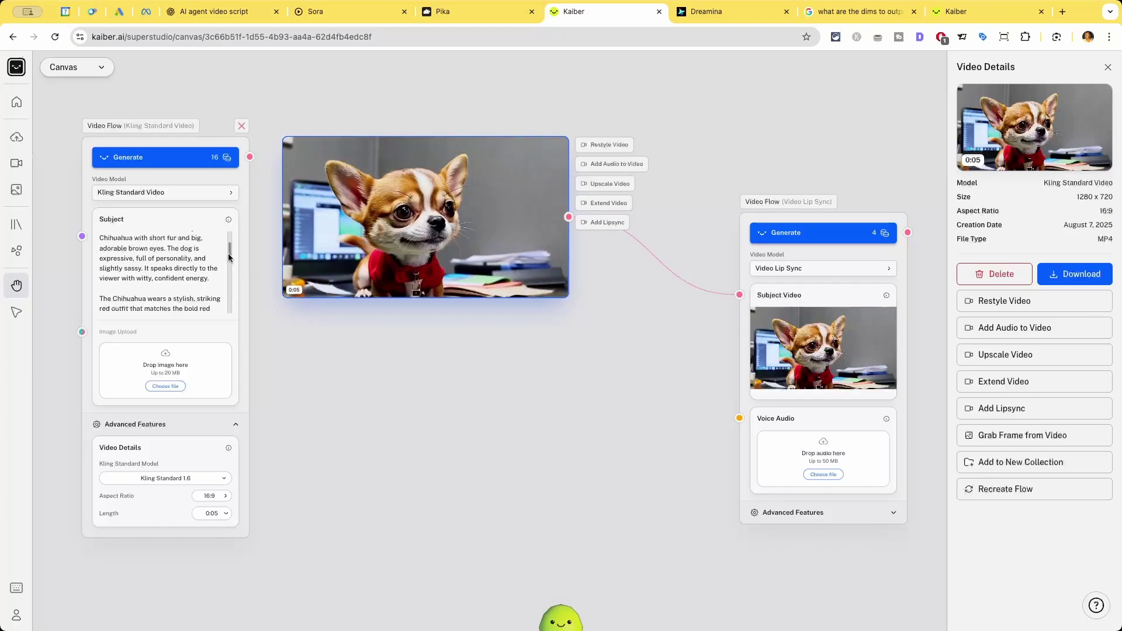
scroll(228, 260, "down", 3)
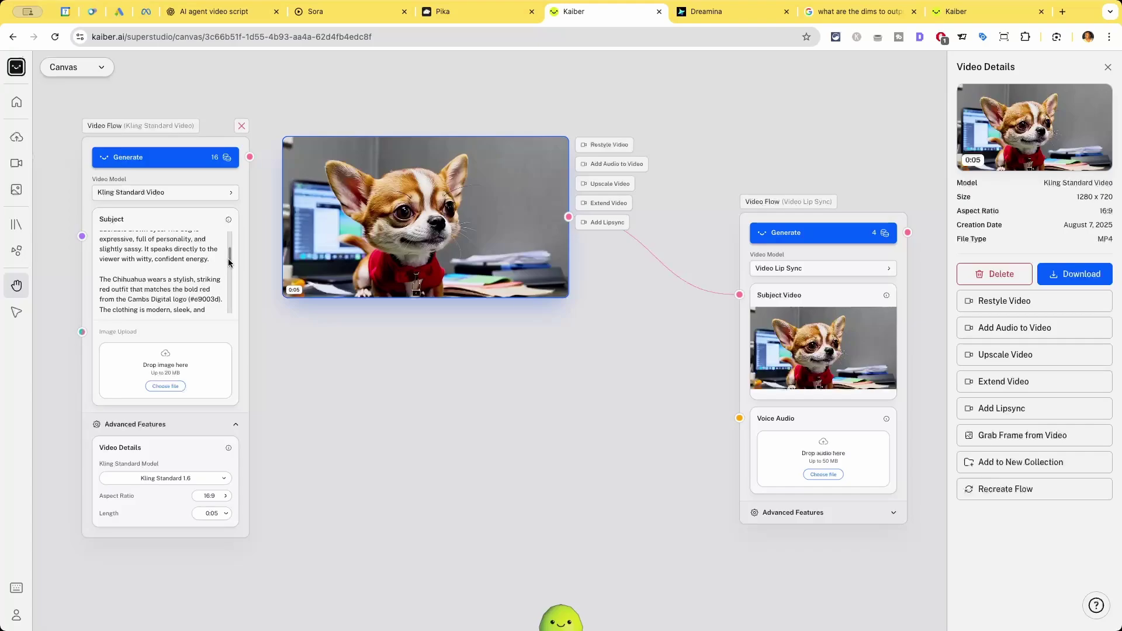
scroll(228, 262, "down", 1)
scroll(229, 263, "down", 1)
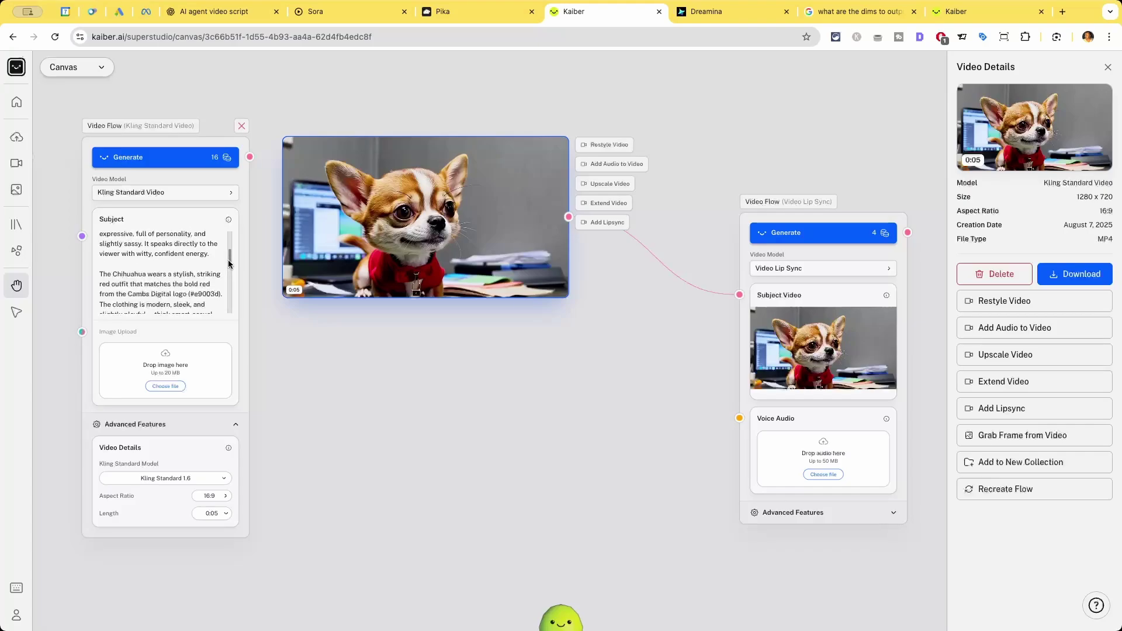
scroll(228, 262, "up", 5)
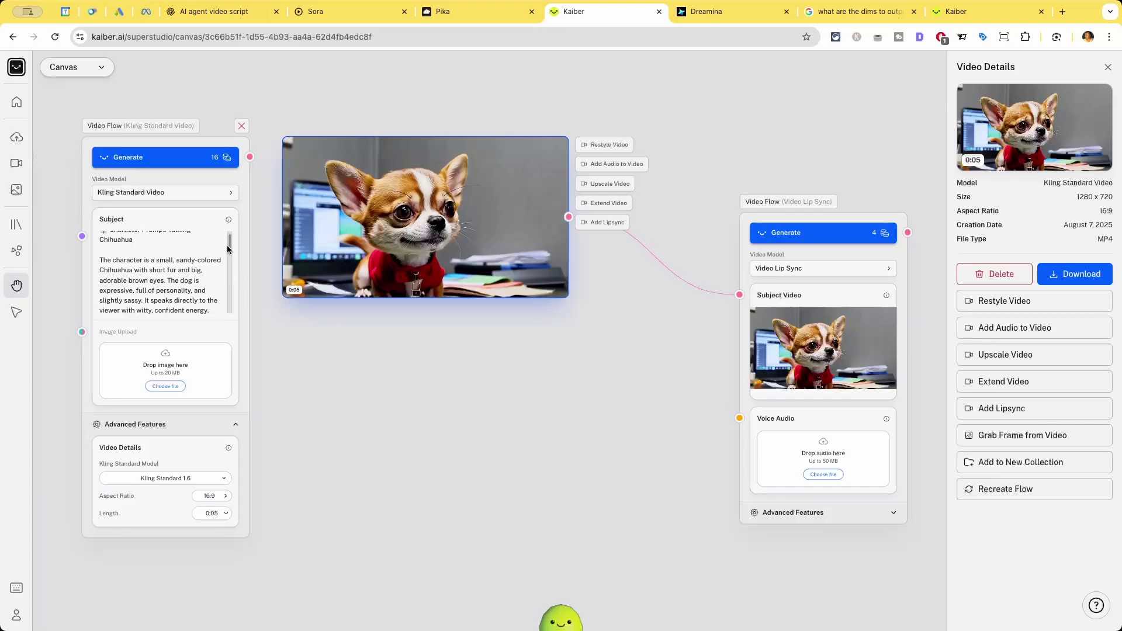
scroll(228, 246, "up", 1)
left_click_drag(100, 235, 167, 286)
scroll(230, 252, "down", 1)
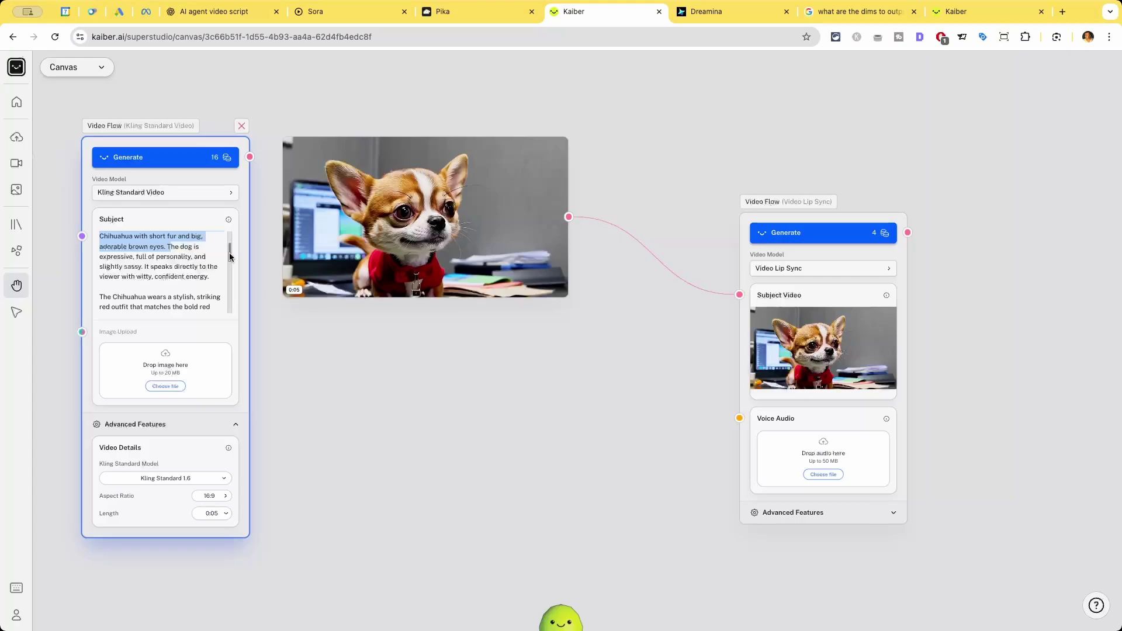
scroll(230, 255, "down", 1)
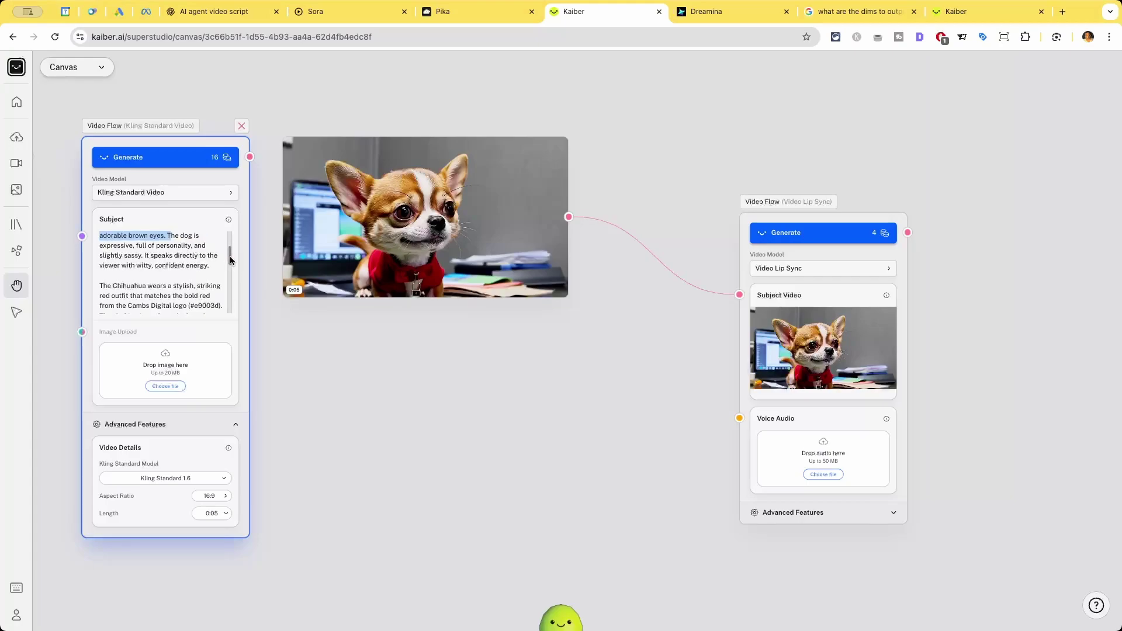
scroll(230, 261, "down", 2)
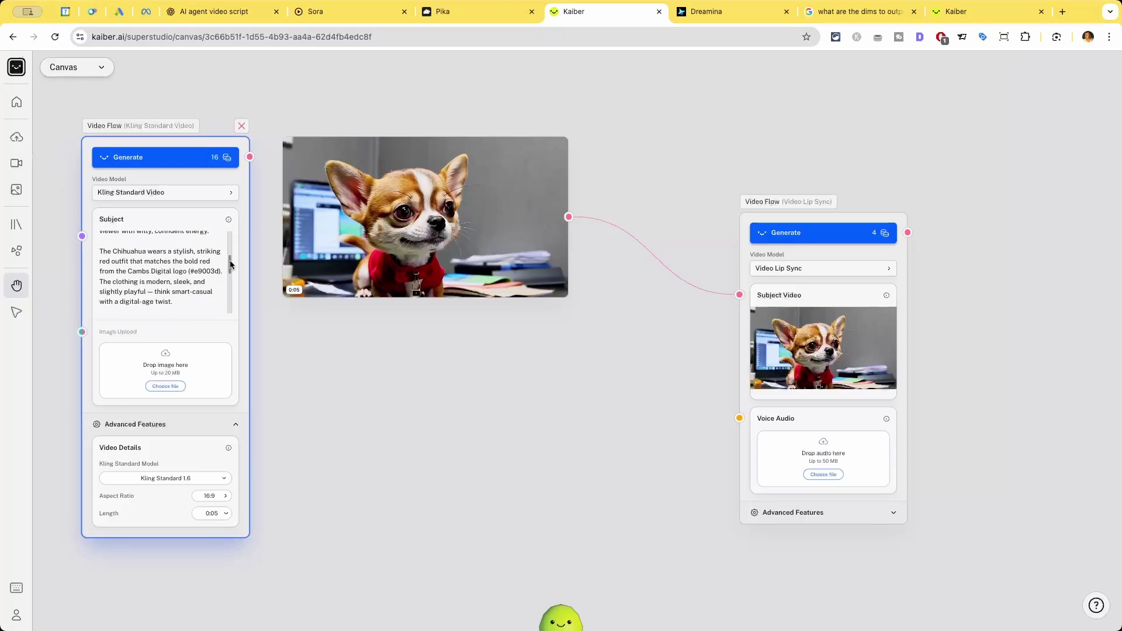
scroll(229, 260, "down", 1)
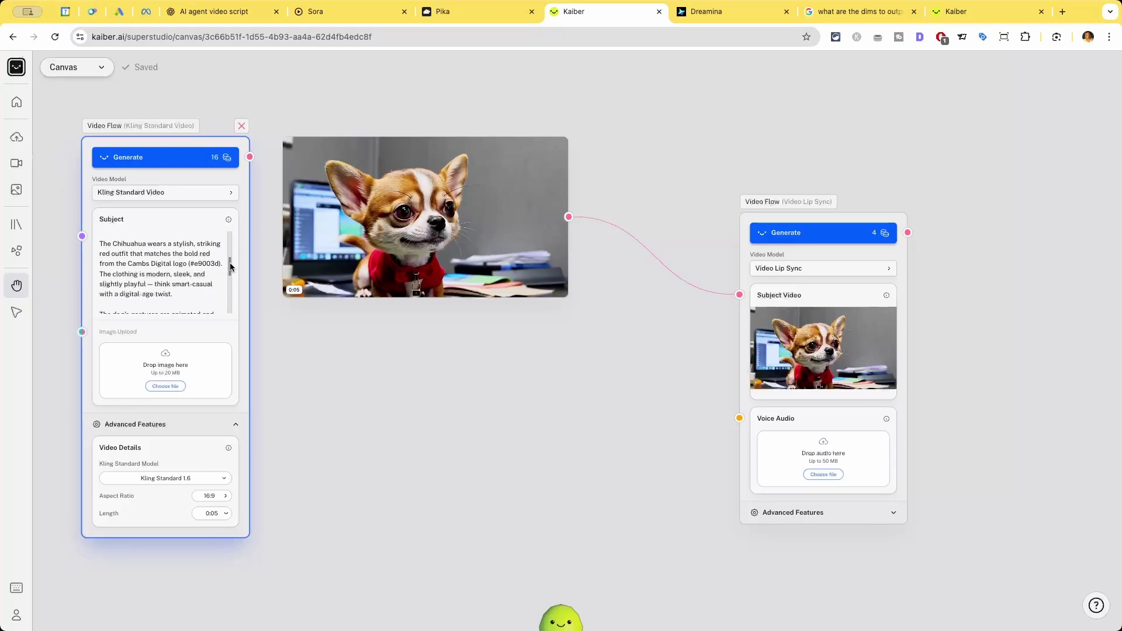
scroll(230, 262, "down", 1)
left_click_drag(230, 265, 229, 285)
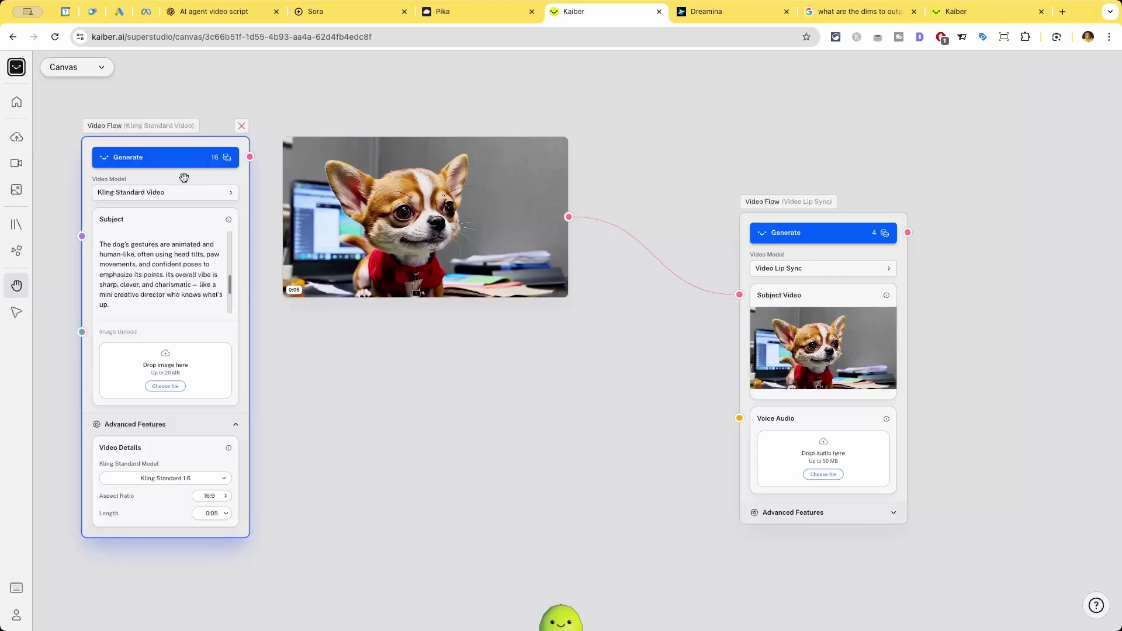
mouse_move(433, 213)
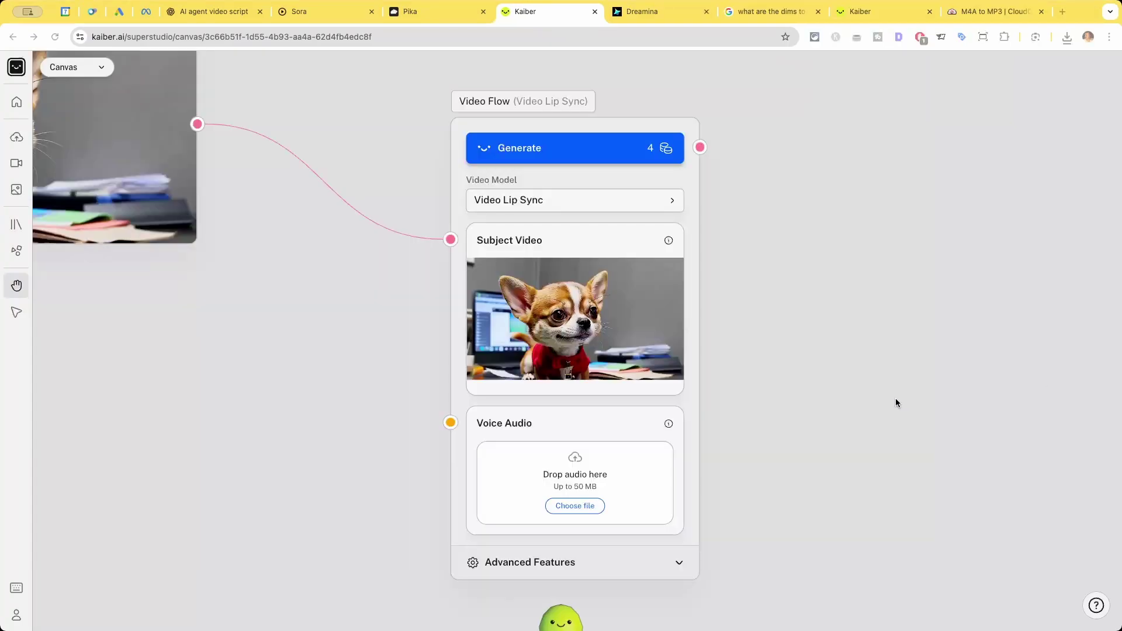
Upload chico.mp3 from the Downloads folder as the voice audio of the Video Lip Sync flow
left_click(569, 509)
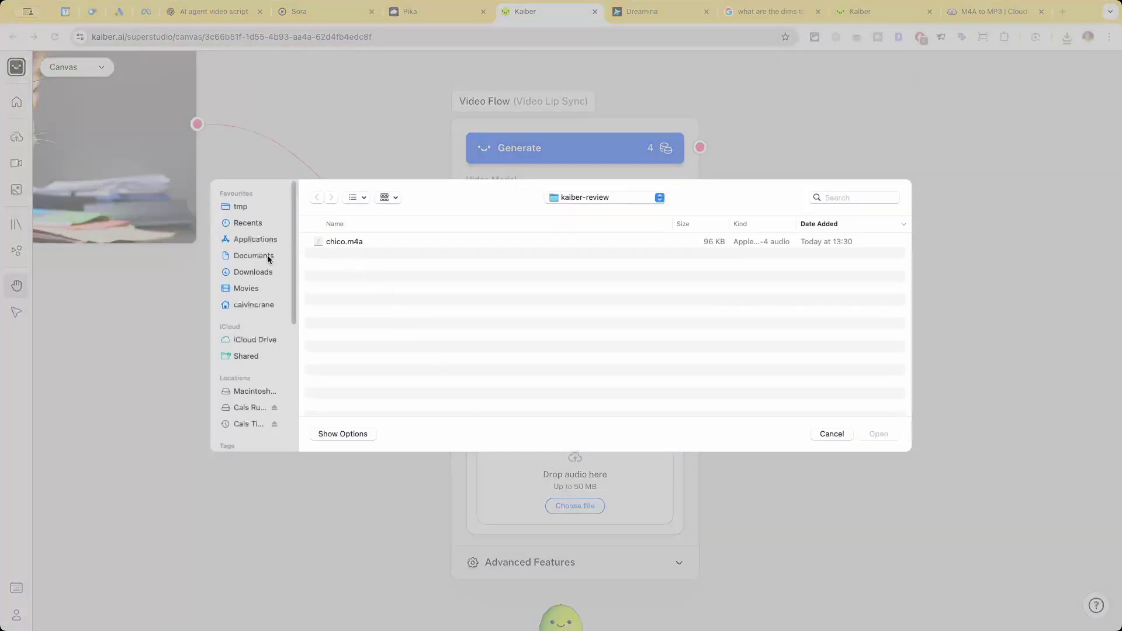
left_click(268, 271)
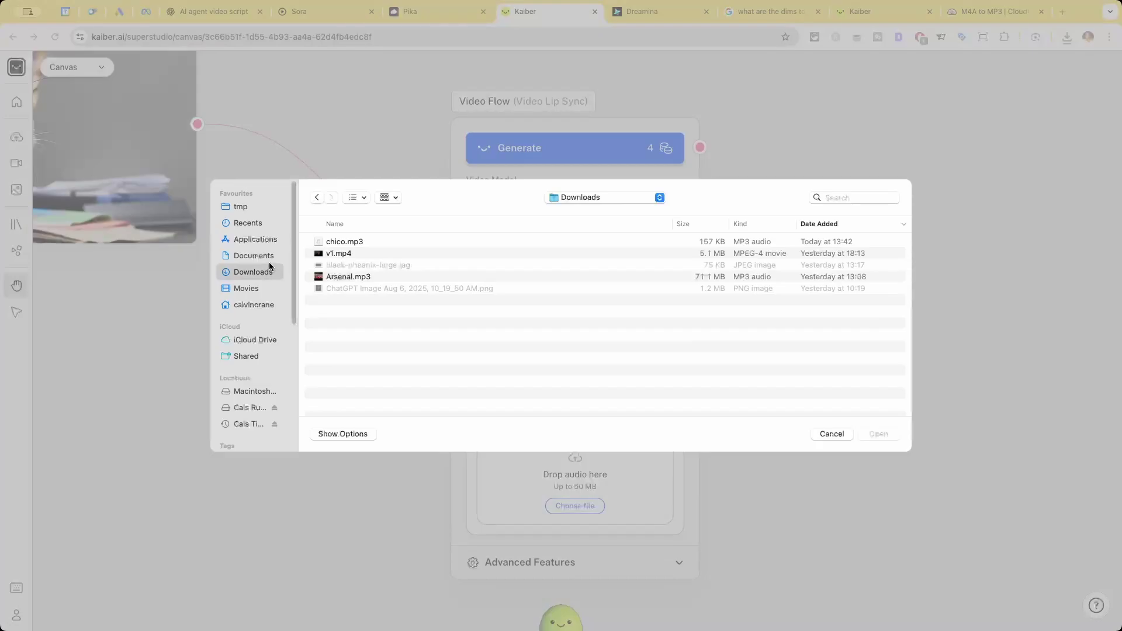
left_click(333, 242)
left_click(878, 434)
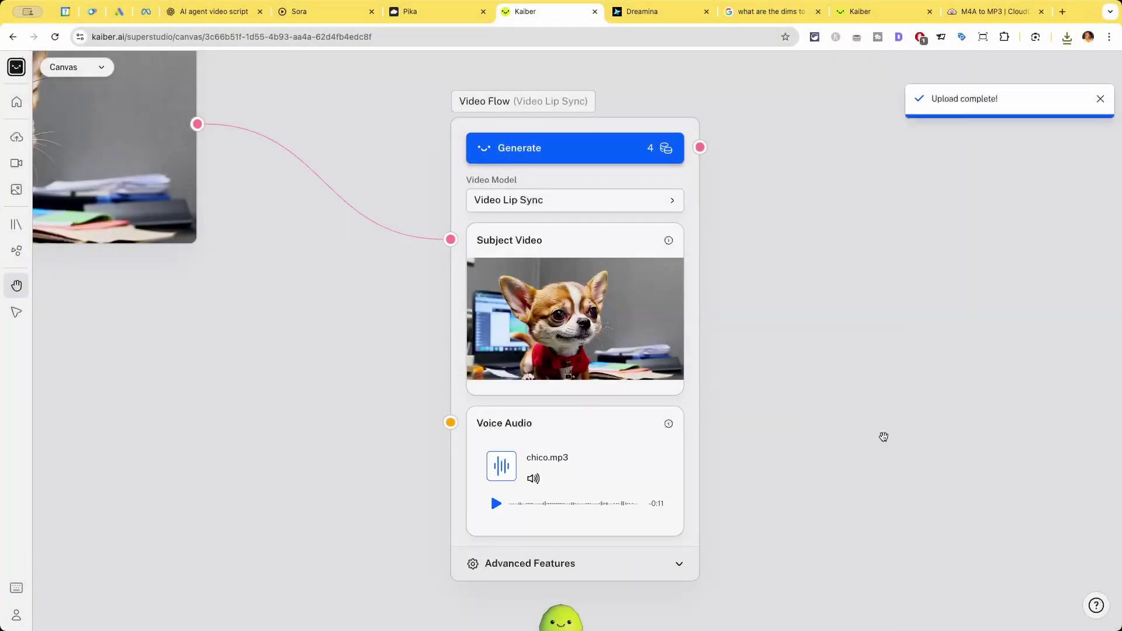
Look at the CloudConvert M4A to MP3 converter page used for the voice file and return to the Kaiber canvas
scroll(605, 453, "down", 1)
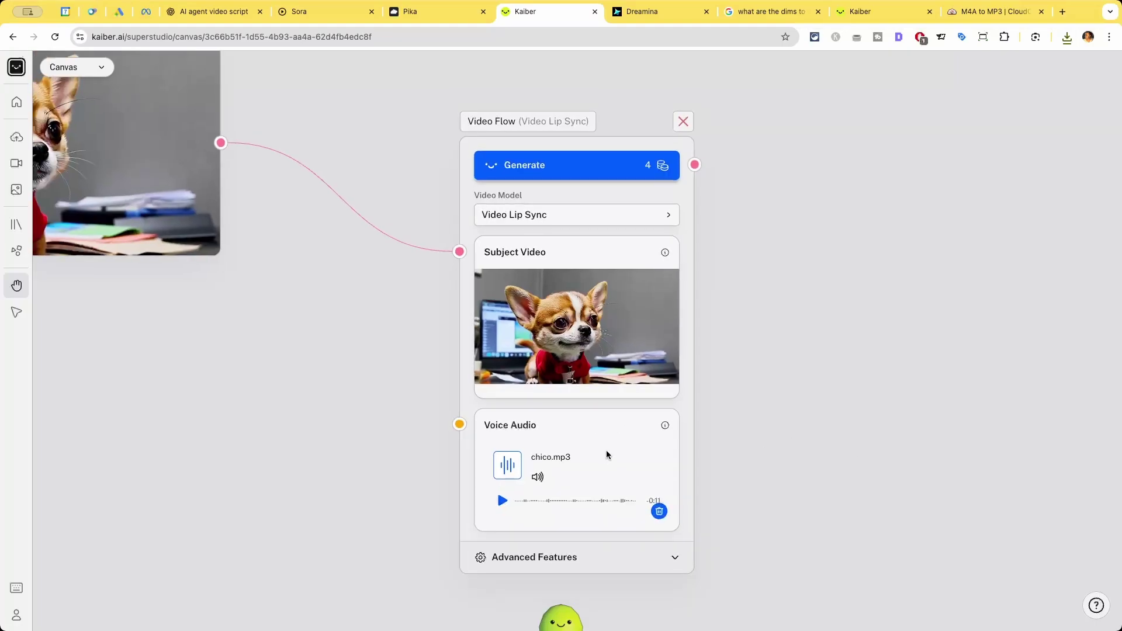
scroll(682, 479, "down", 2)
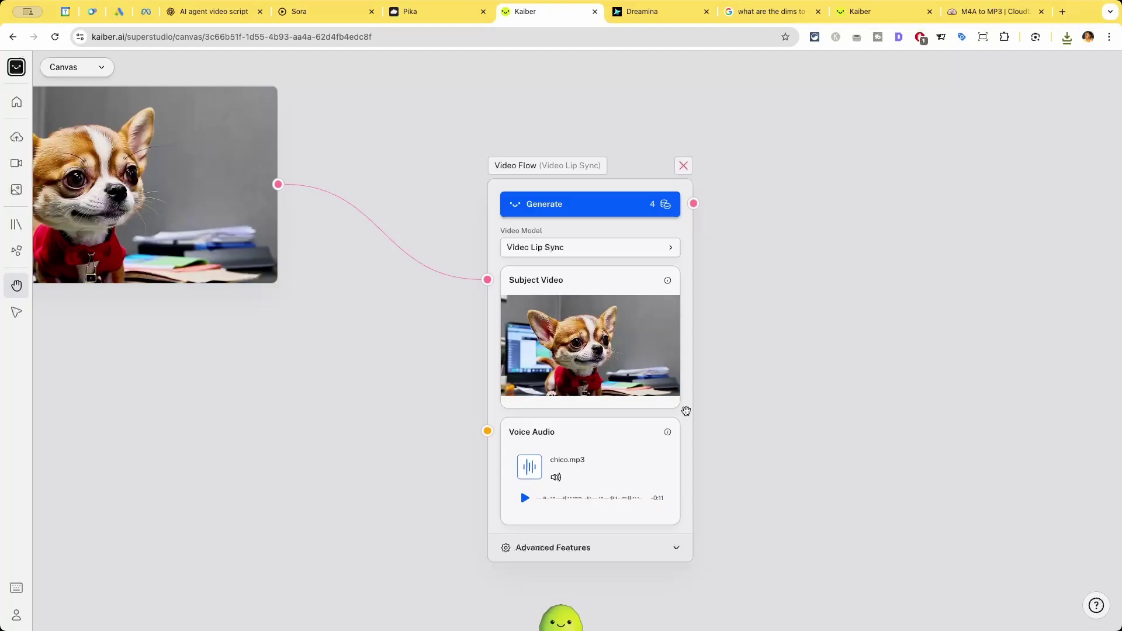
left_click(987, 11)
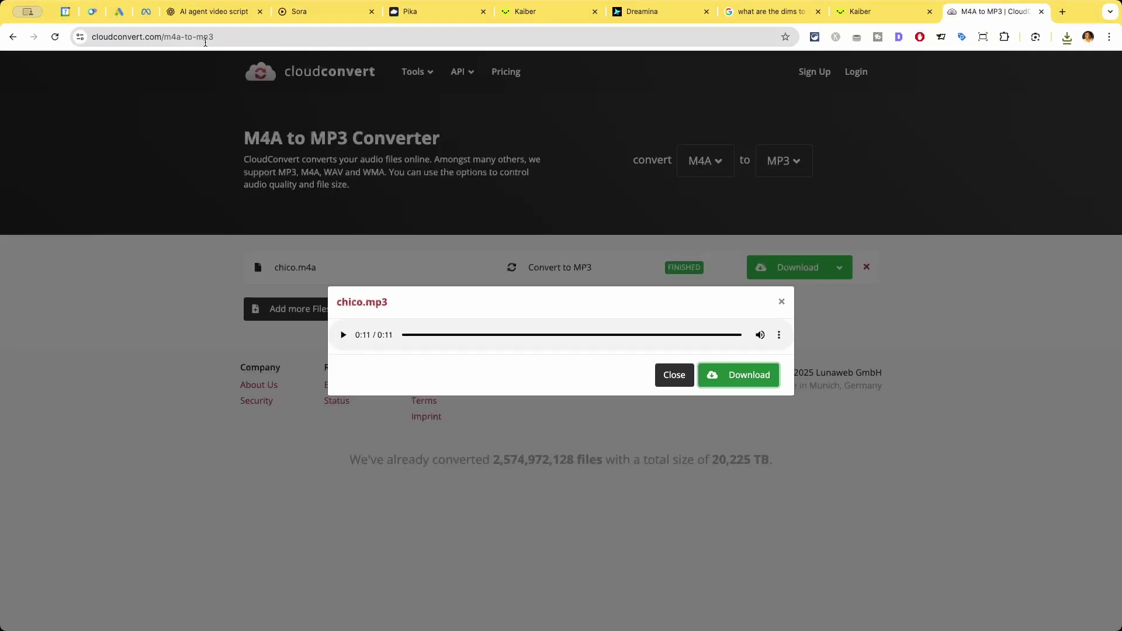
left_click(553, 12)
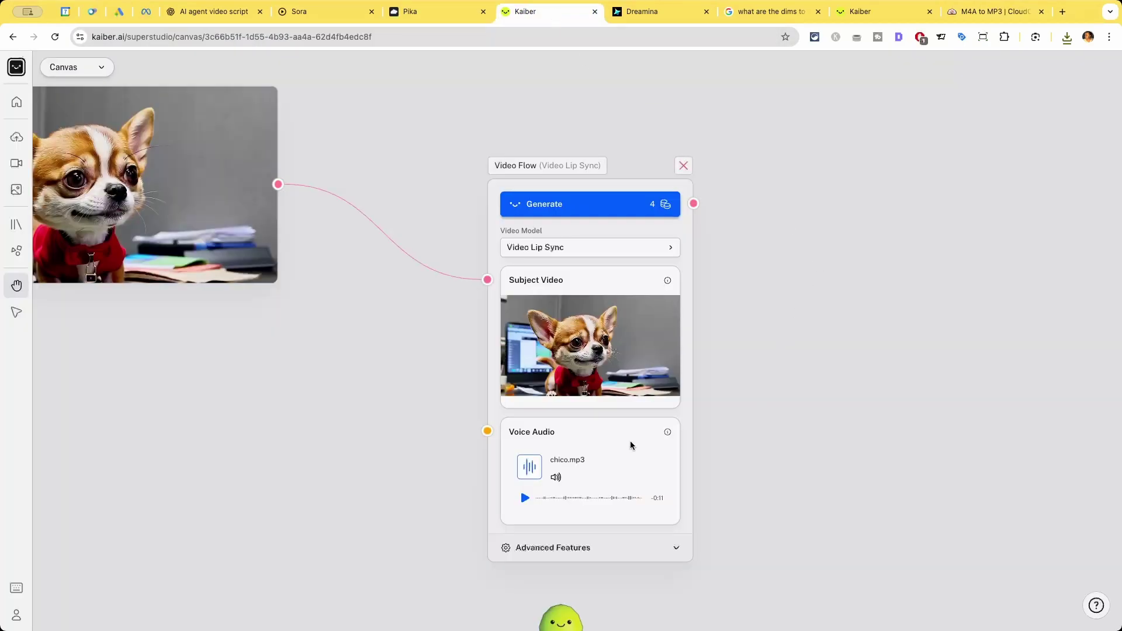
Play the uploaded chico.mp3 voice audio for a few seconds and pause it
left_click_drag(684, 439, 683, 432)
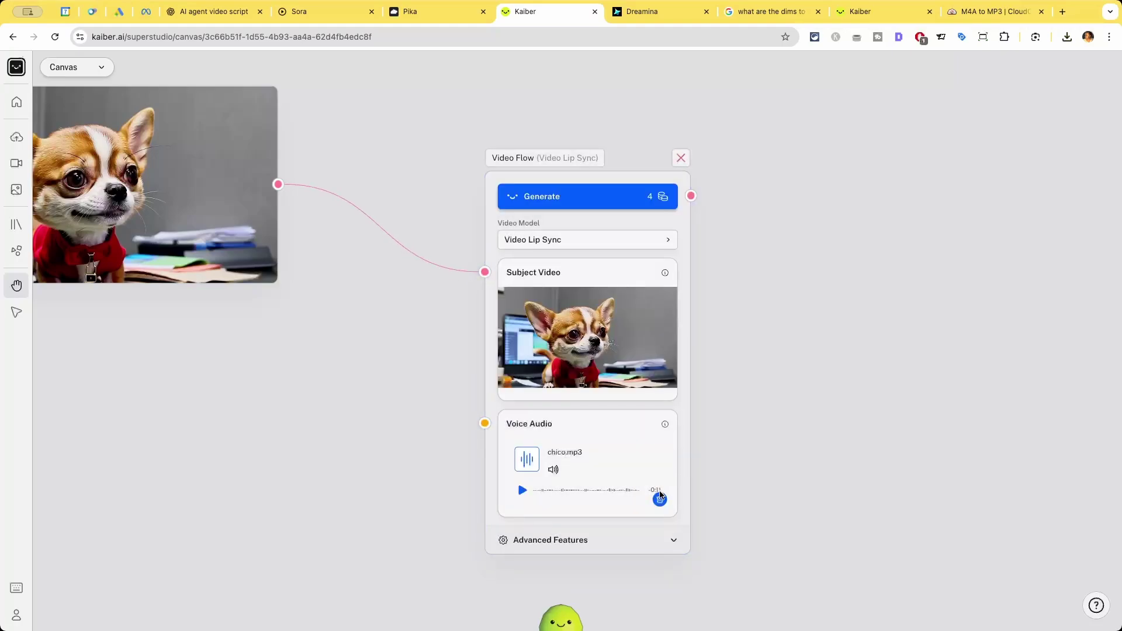
left_click(521, 491)
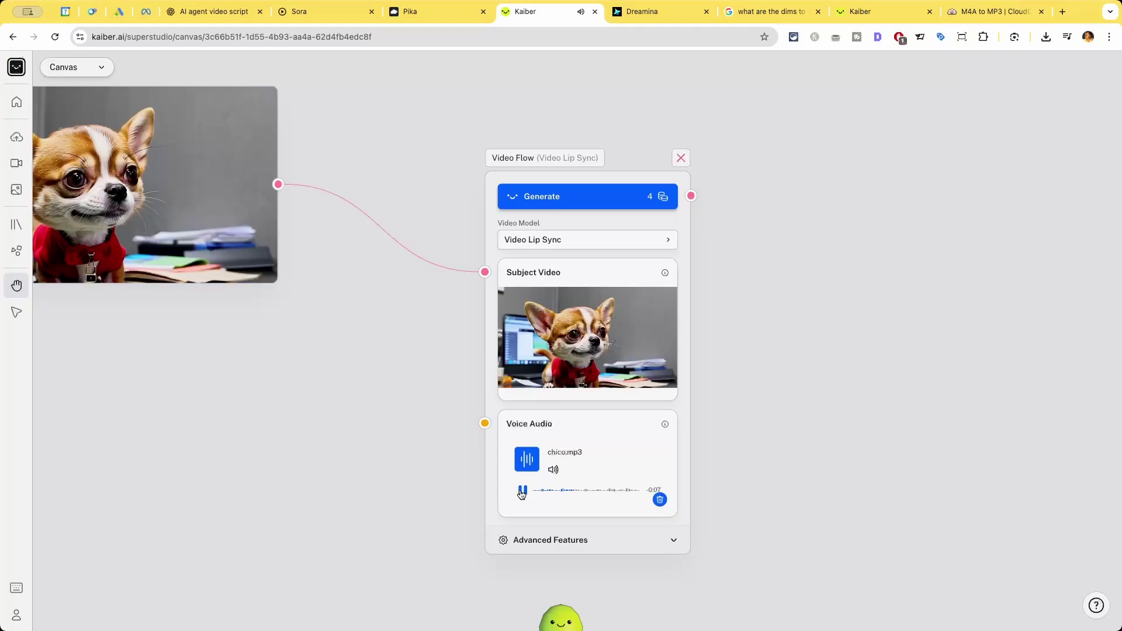
left_click(522, 491)
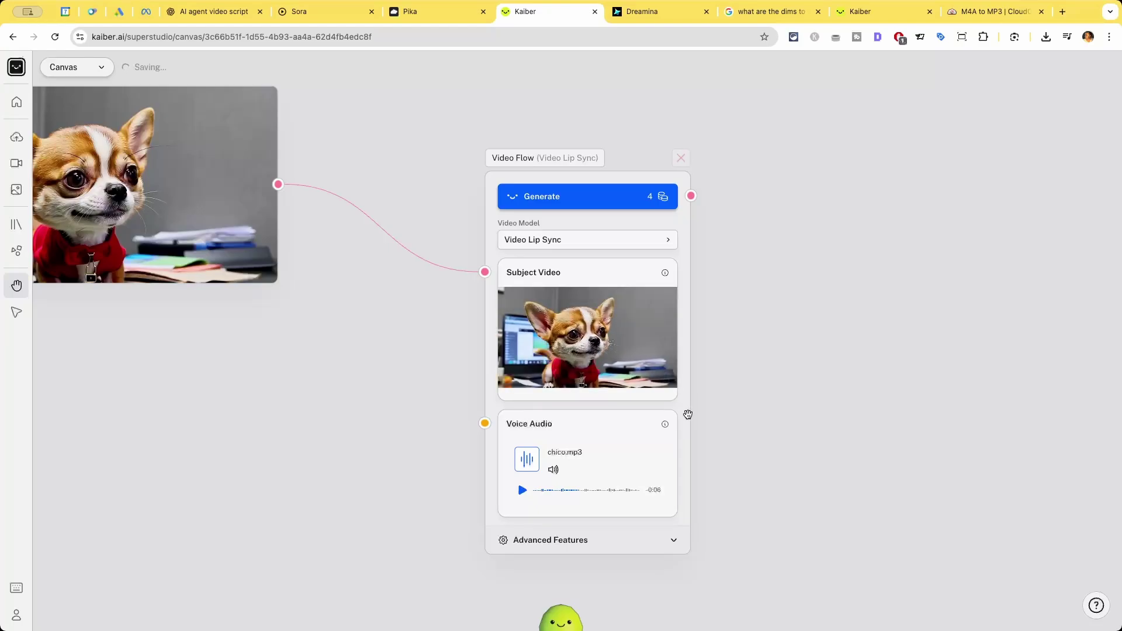
Reveal the lip sync settings and generate the lip-synced Chihuahua video with quality at Standard
scroll(688, 416, "down", 3)
left_click(676, 525)
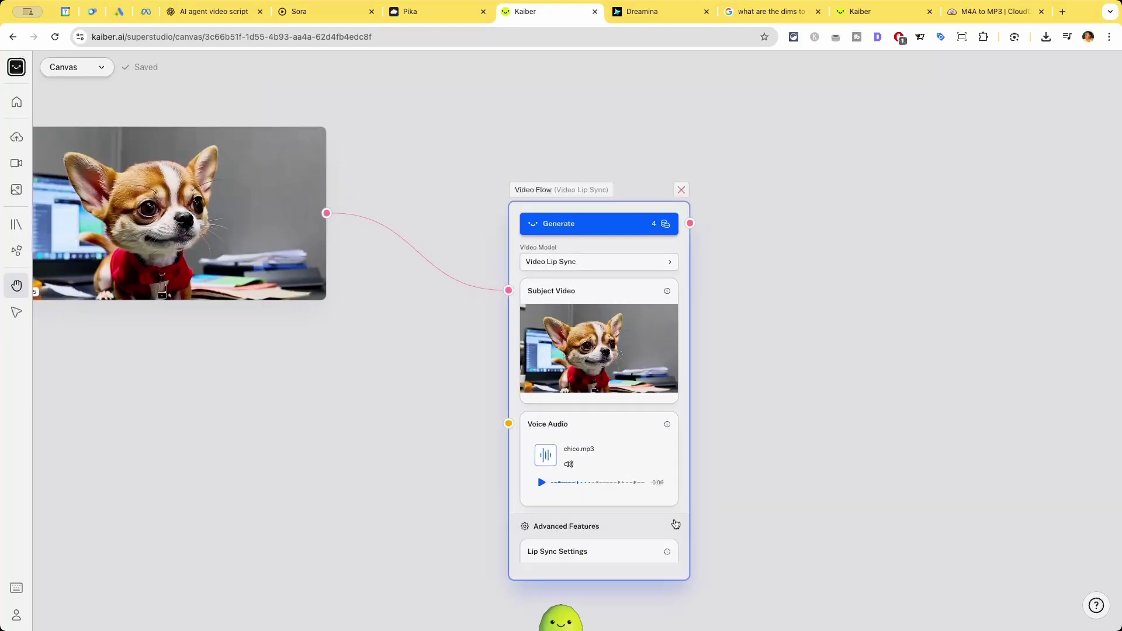
scroll(675, 524, "down", 1)
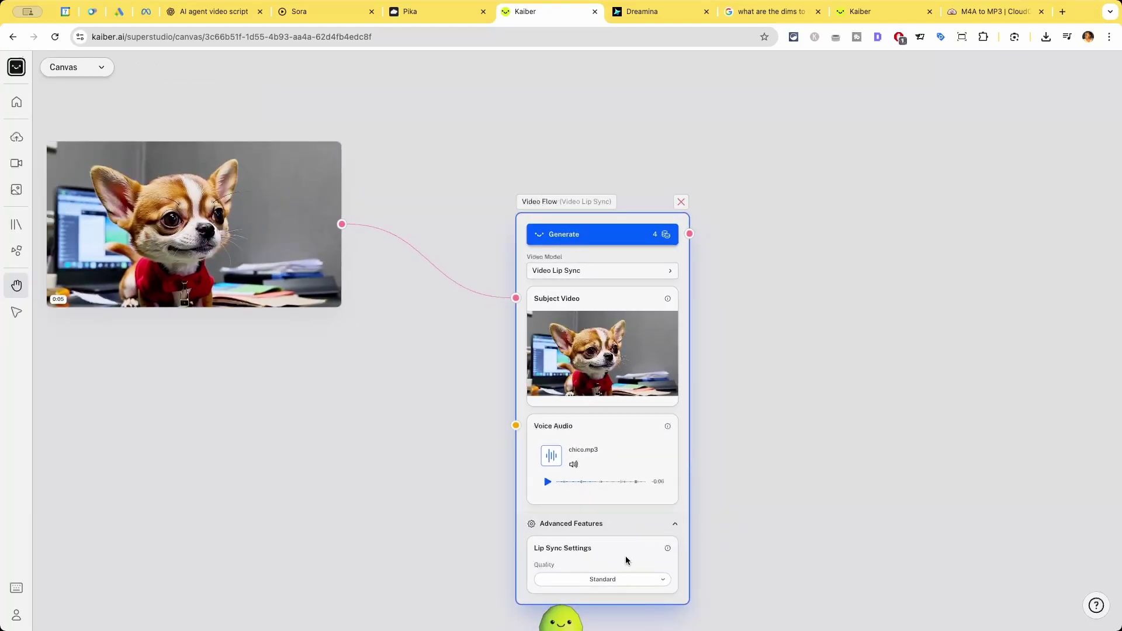
left_click(571, 241)
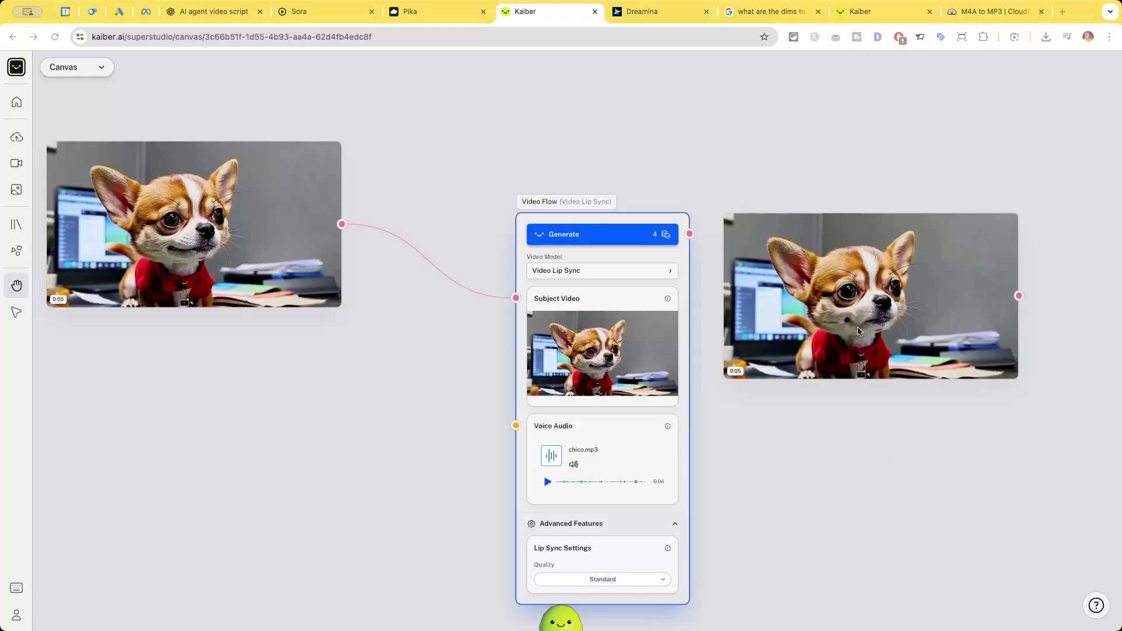
mouse_move(838, 296)
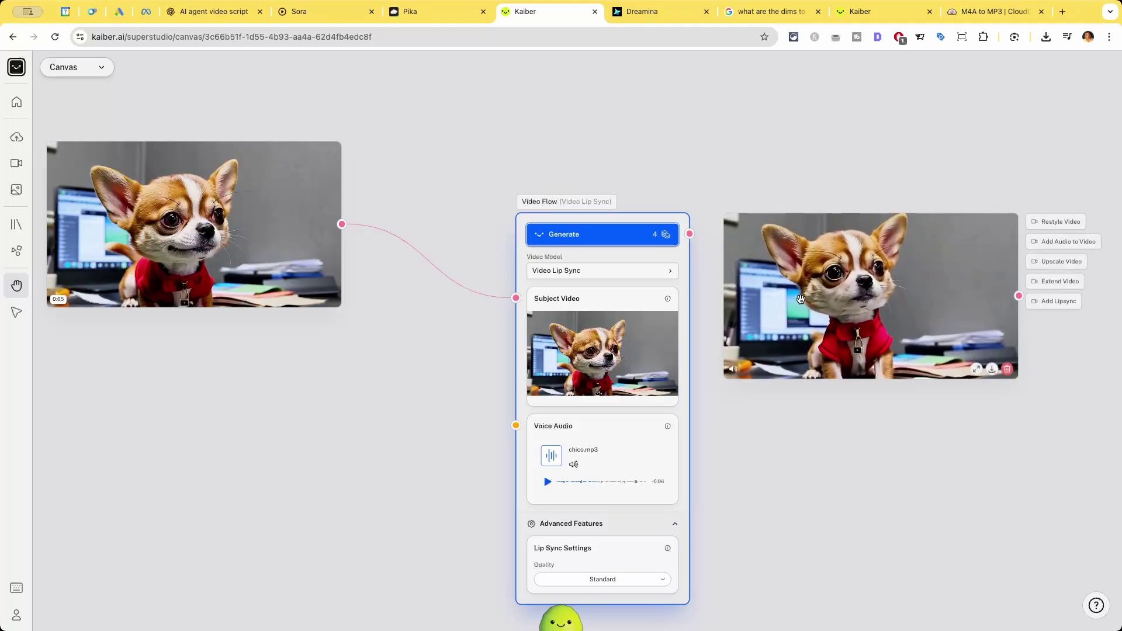